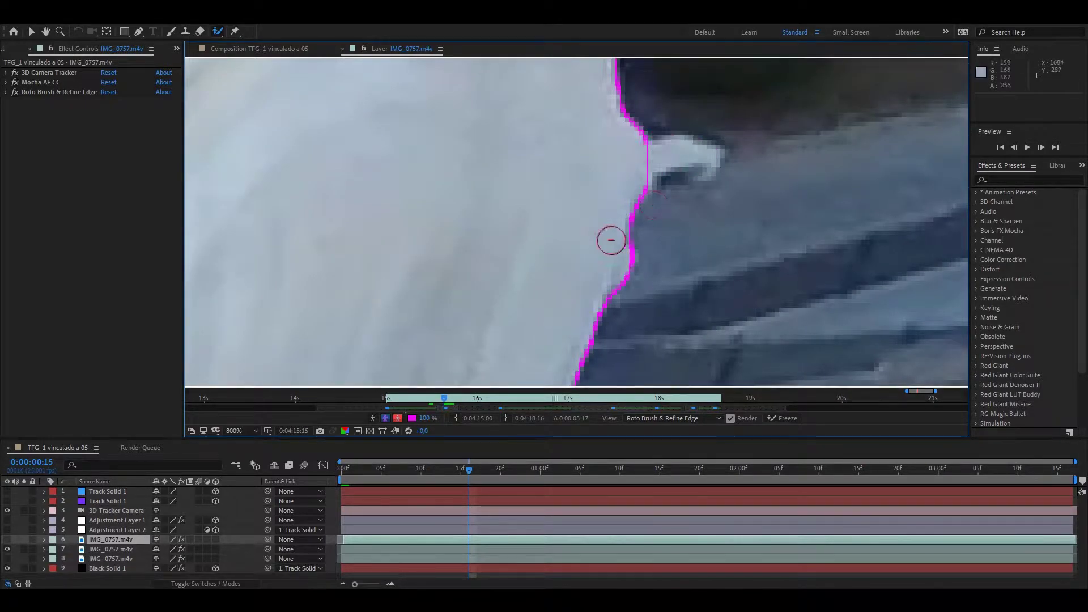
Step: Pan to the statue's base and paint a Roto Brush foreground stroke down its lower body
scroll(611, 241, "down", 3)
left_click_drag(508, 376, 558, 141)
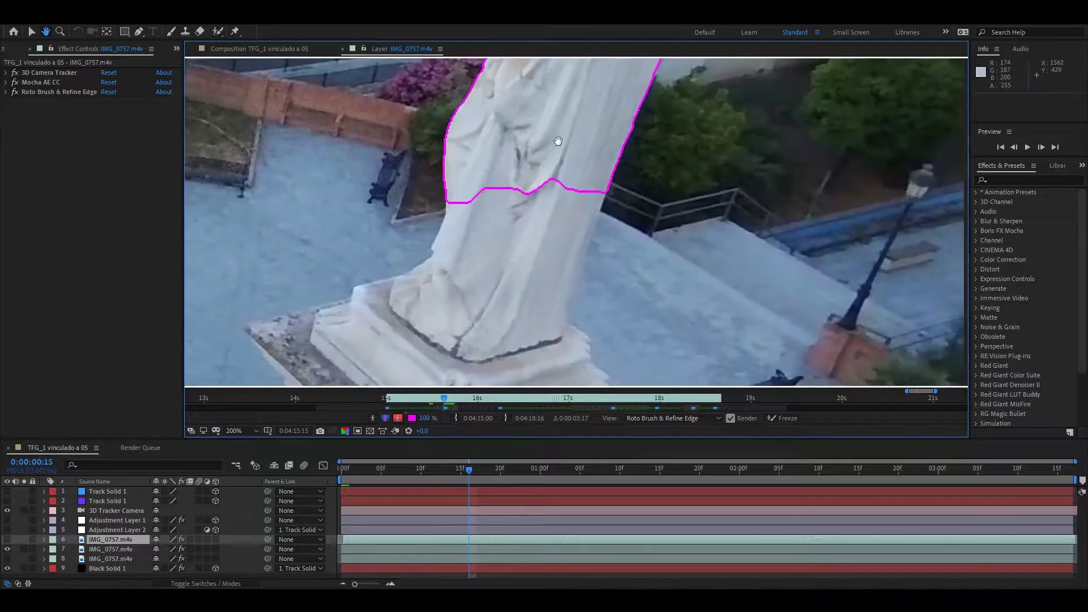
left_click(217, 32)
left_click_drag(584, 187, 519, 270)
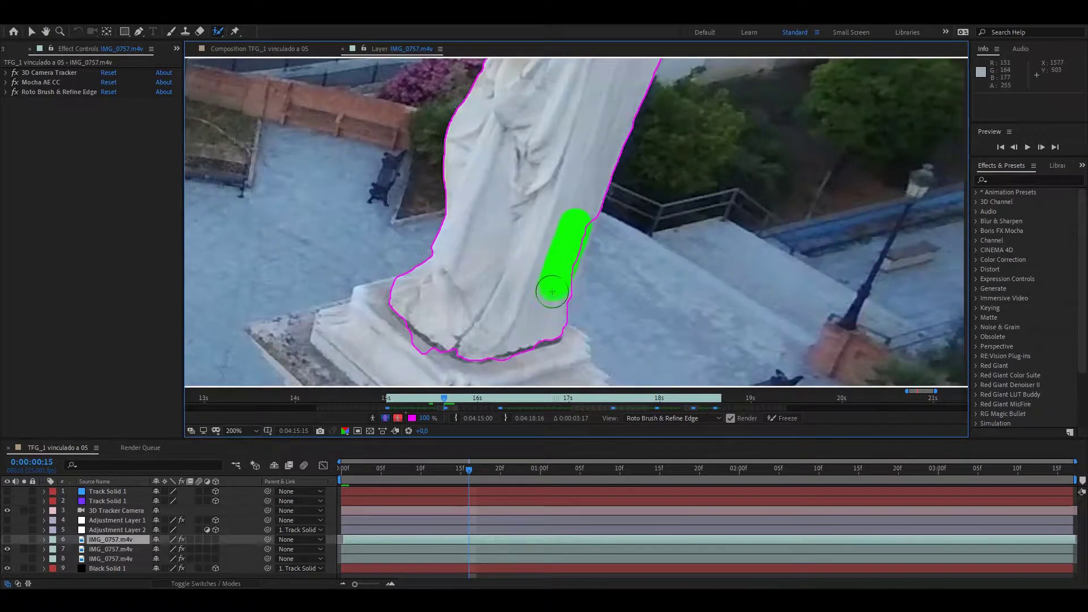
scroll(543, 244, "up", 5)
scroll(485, 232, "up", 5, "alt")
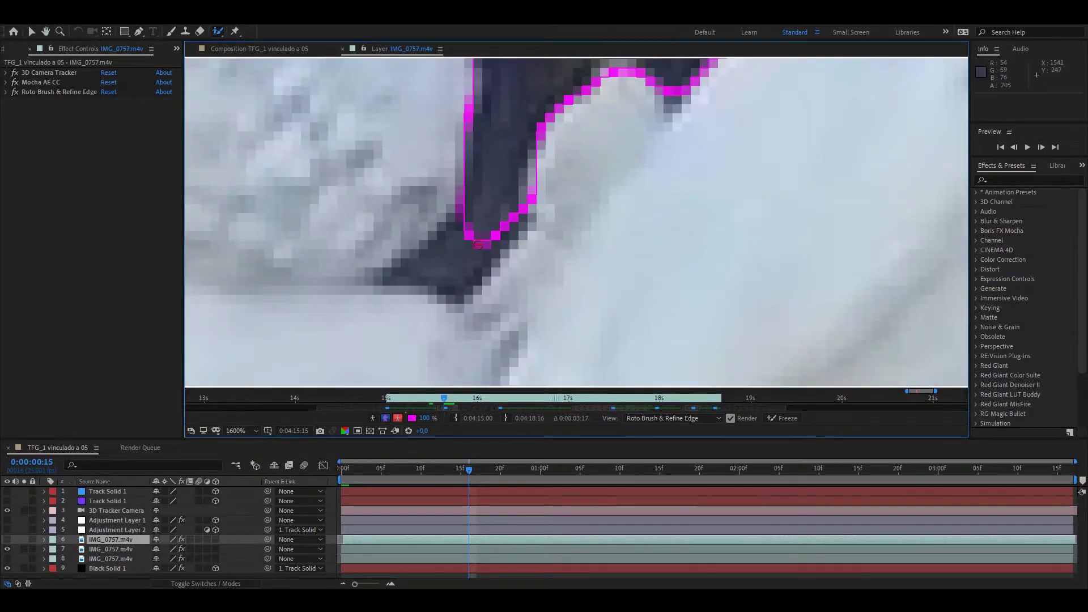
scroll(479, 245, "down", 1)
scroll(479, 245, "down", 3)
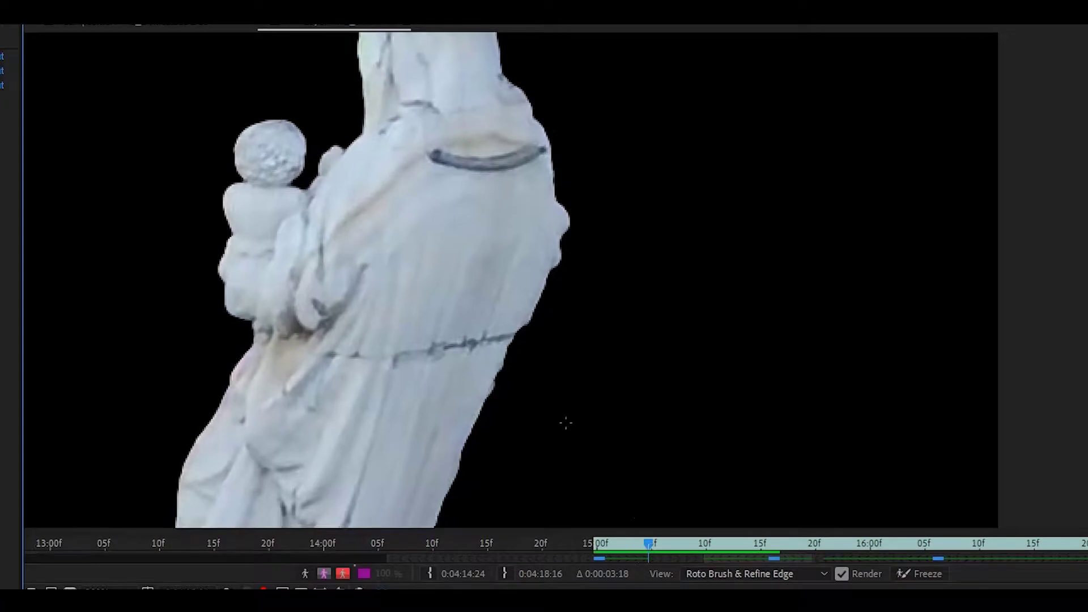
Step: Advance frames and paint a foreground stroke filling the notch at the statue's top-left edge
key("space")
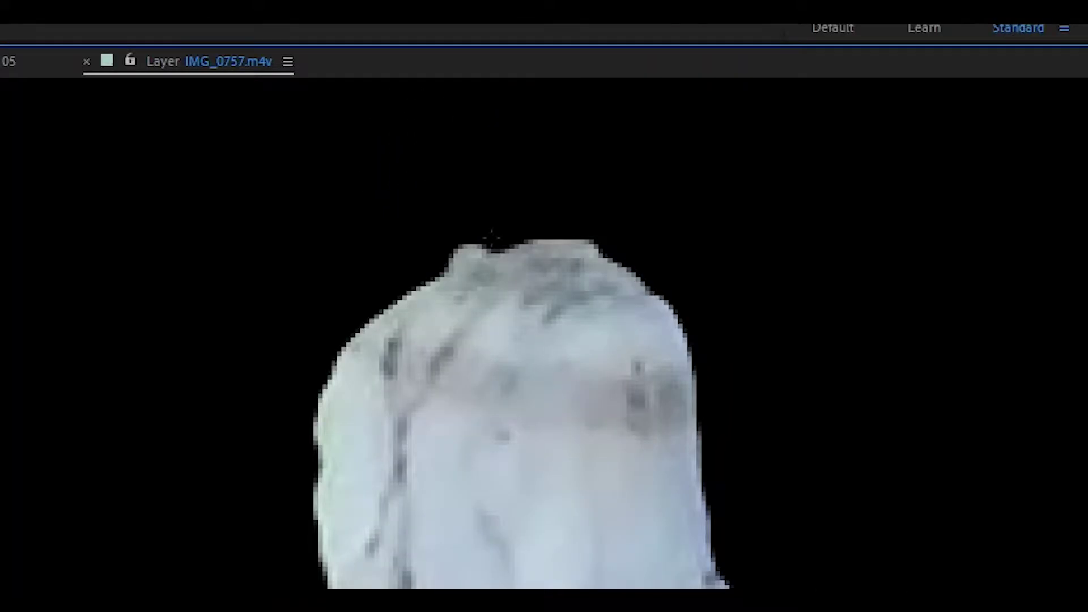
left_click_drag(492, 238, 504, 232)
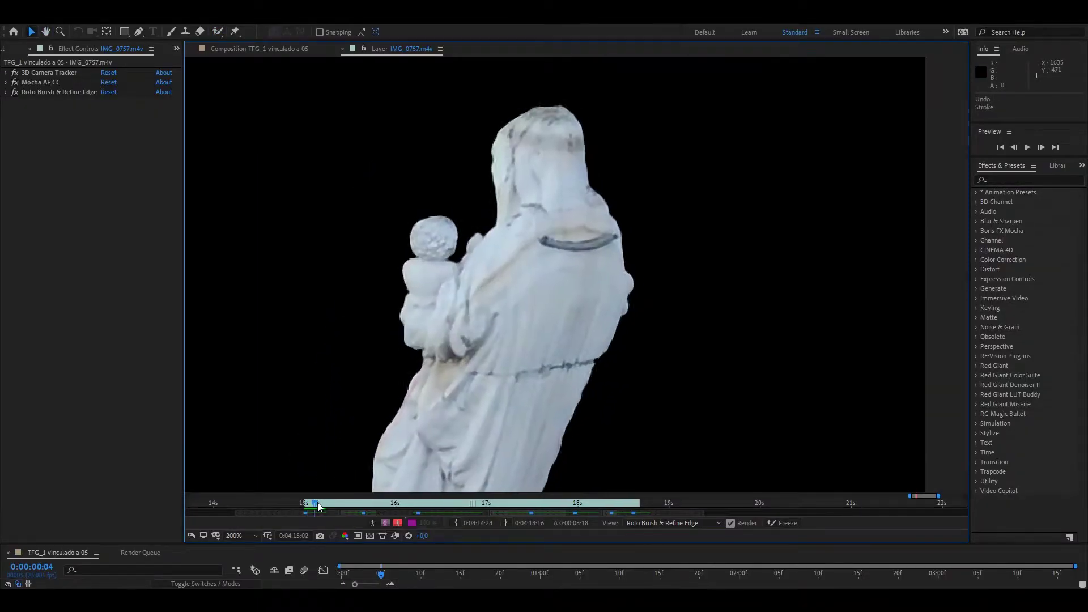
left_click_drag(317, 502, 348, 502)
Step: Alt-paint away the protrusion on the statue's right edge, then step back and play to check
left_click(220, 32)
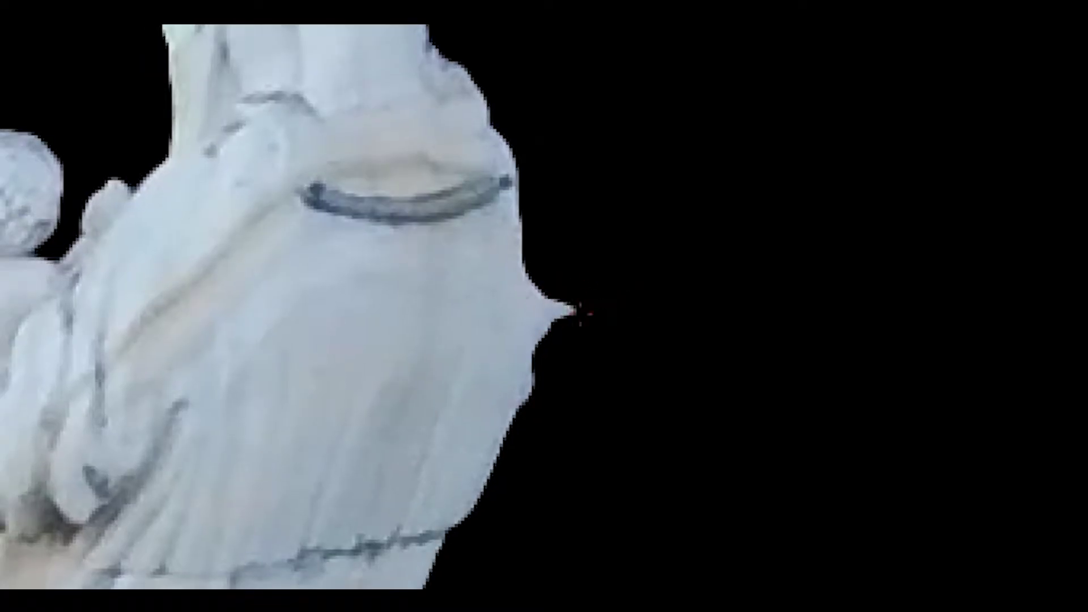
left_click_drag(553, 275, 561, 317)
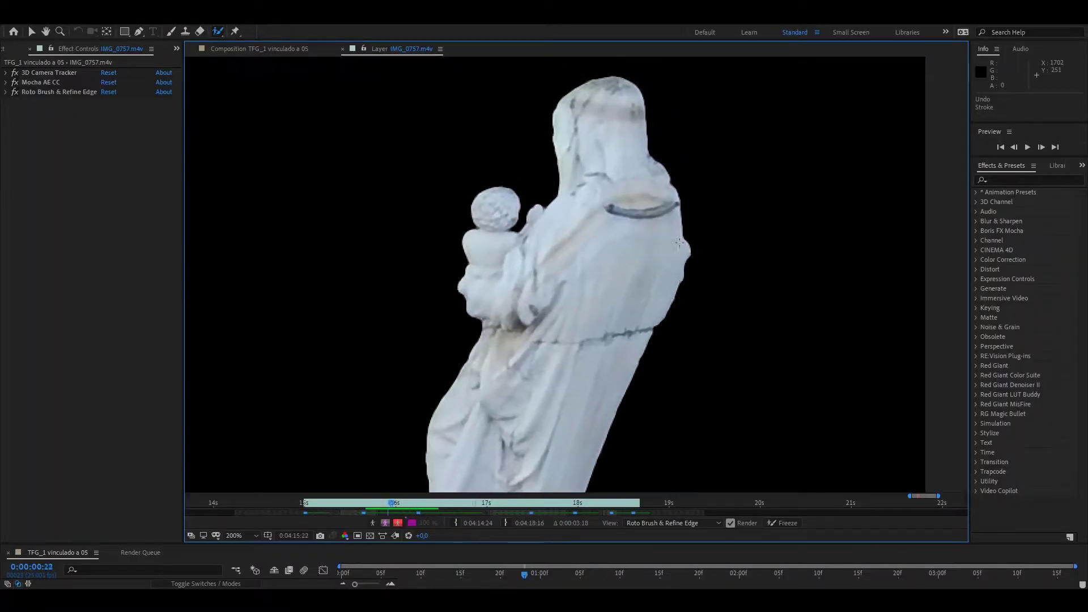
key("Page_Up")
key("Page_Up")
key("Page_Up")
key("space")
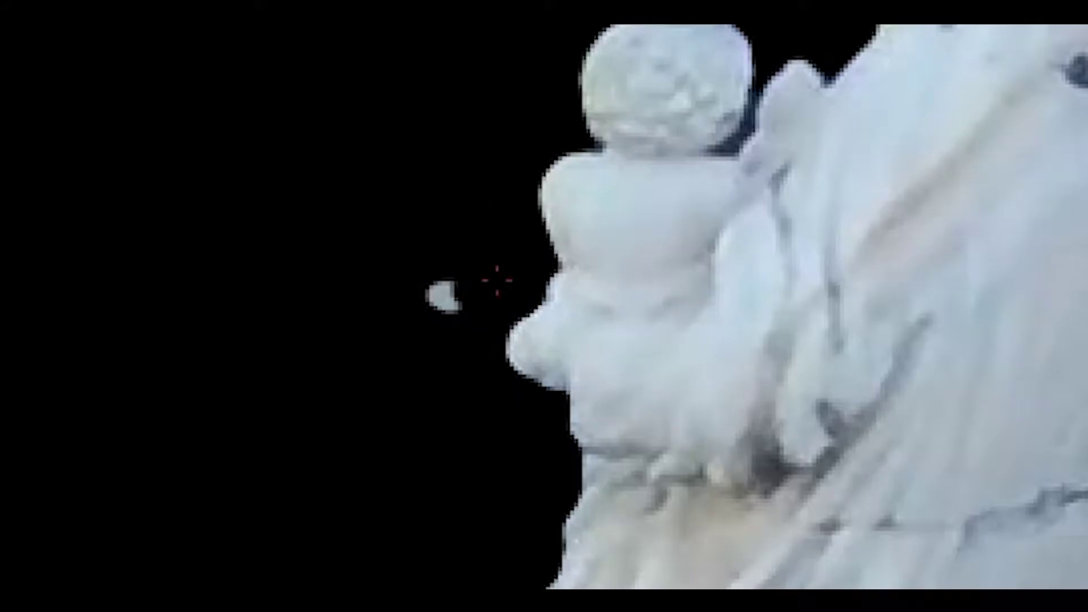
Step: Subtract the background beside the child's arm from the matte while stepping forward frames
left_click_drag(538, 240, 558, 233)
key("Page_Down")
key("Page_Down")
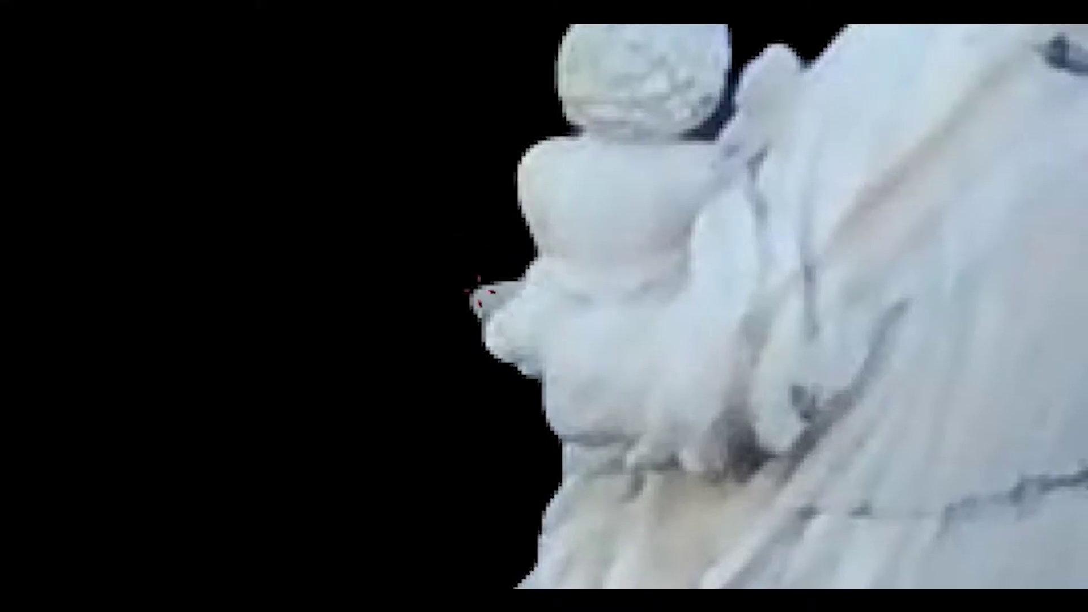
left_click_drag(460, 311, 486, 296)
key("Page_Down")
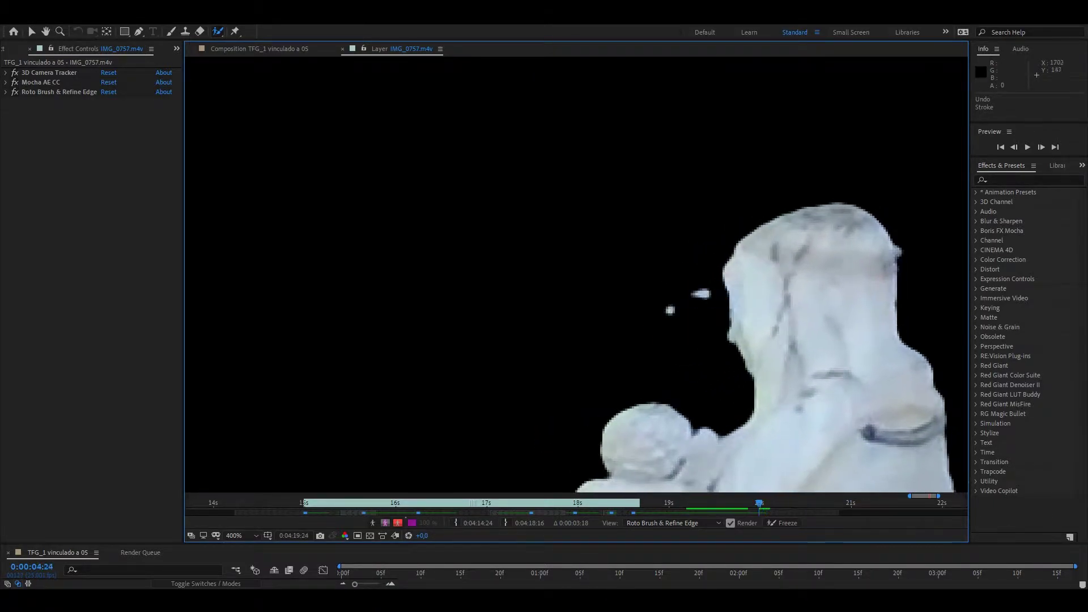
Step: Undo the bad matte stroke and step back frames to recheck the matte
key("Page_Up")
key("Page_Up")
key("Page_Up")
key("Page_Up")
key("Page_Up")
key("Page_Up")
key("Page_Up")
key("Page_Up")
key("Page_Up")
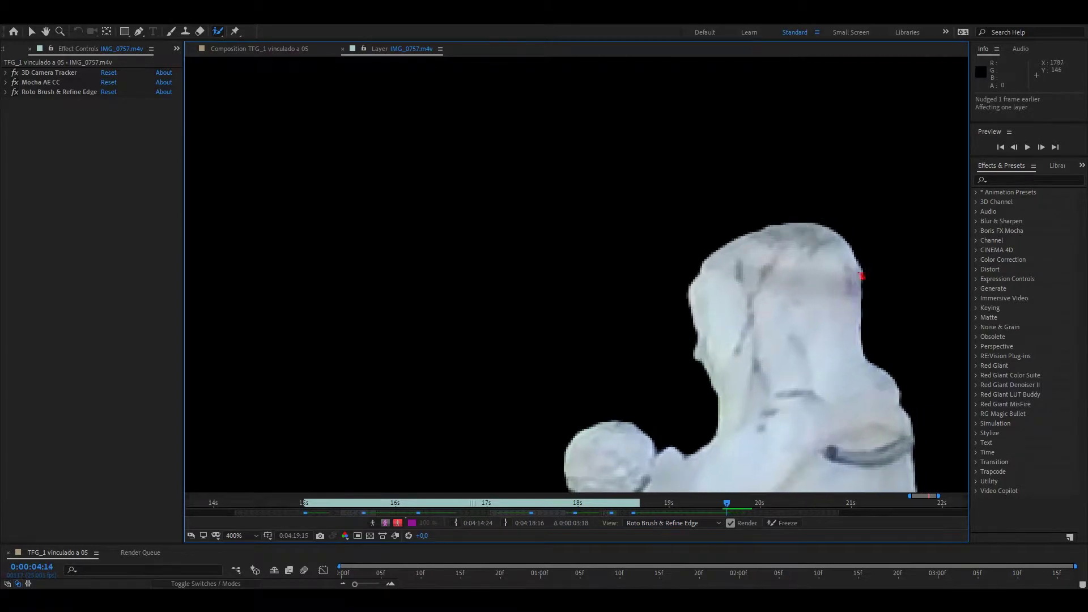
key("ctrl+z")
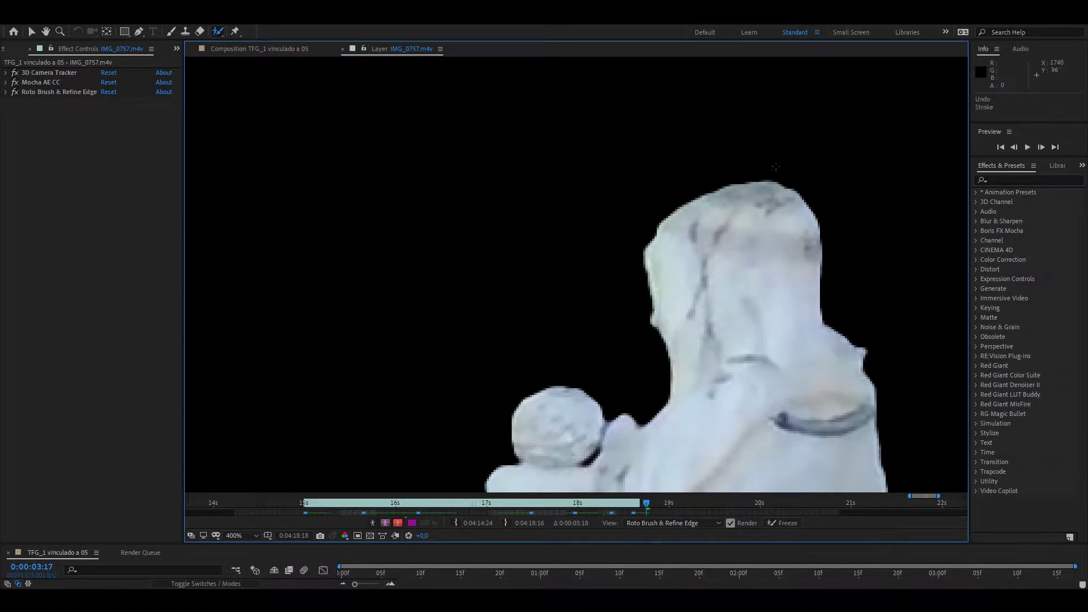
key("Page_Up")
key("Page_Up")
key("Page_Up")
key("Page_Up")
key("Page_Up")
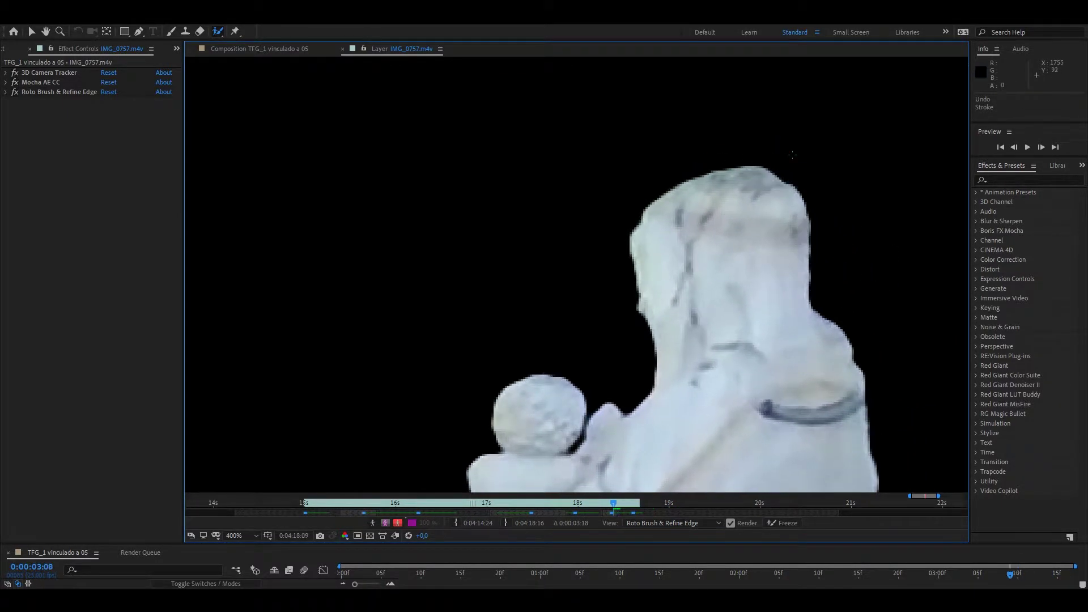
Step: Step through frames inspecting the head's matte, then jump to a later frame
key("Page_Up")
key("Page_Up")
key("Page_Up")
key("Page_Up")
key("Page_Up")
key("Page_Up")
key("Page_Up")
key("Page_Up")
key("Page_Up")
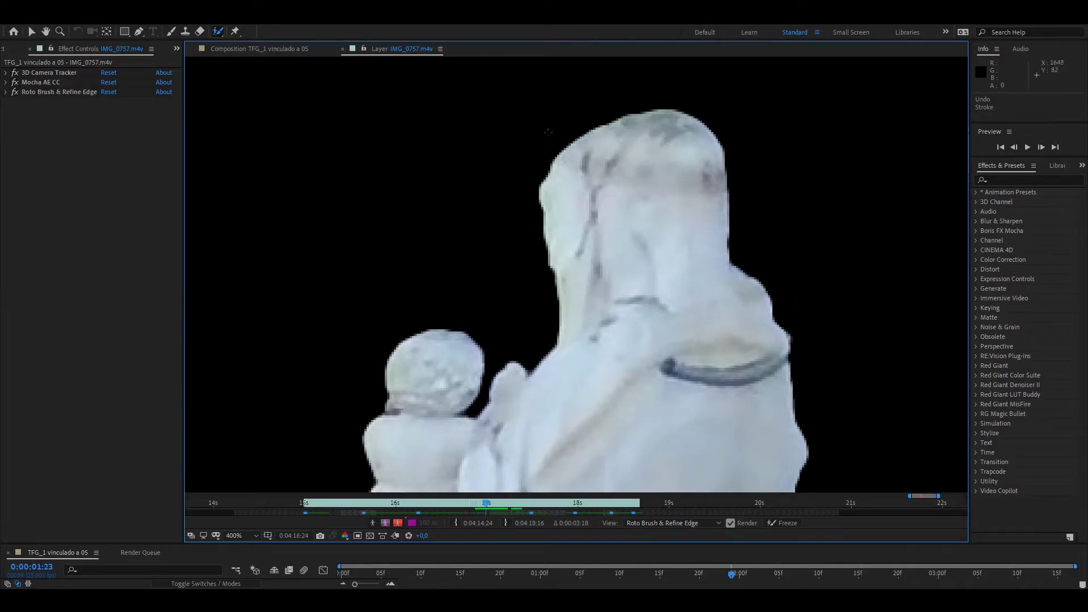
key("Page_Up")
key("Page_Up")
key("Page_Up")
key("Page_Up")
key("Page_Up")
key("Page_Up")
key("Page_Up")
key("Page_Up")
key("Page_Up")
key("Page_Up")
key("Page_Up")
key("Page_Up")
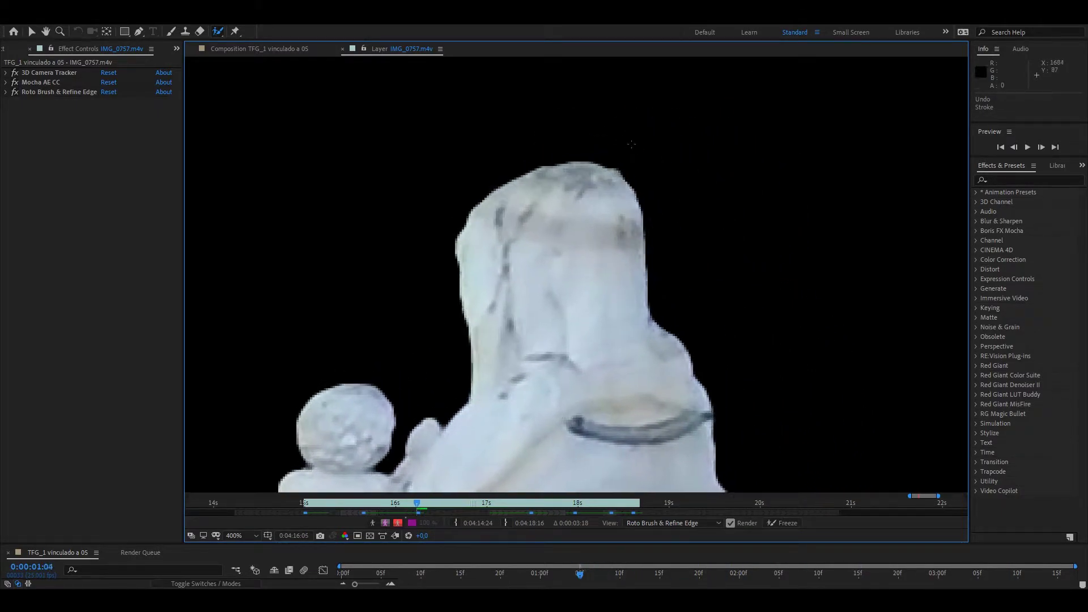
key("Page_Up")
key("Page_Up")
key("Page_Up")
key("Page_Up")
key("Page_Up")
key("Page_Up")
key("Page_Up")
key("Page_Up")
key("Page_Up")
key("Page_Up")
key("Page_Up")
key("Page_Up")
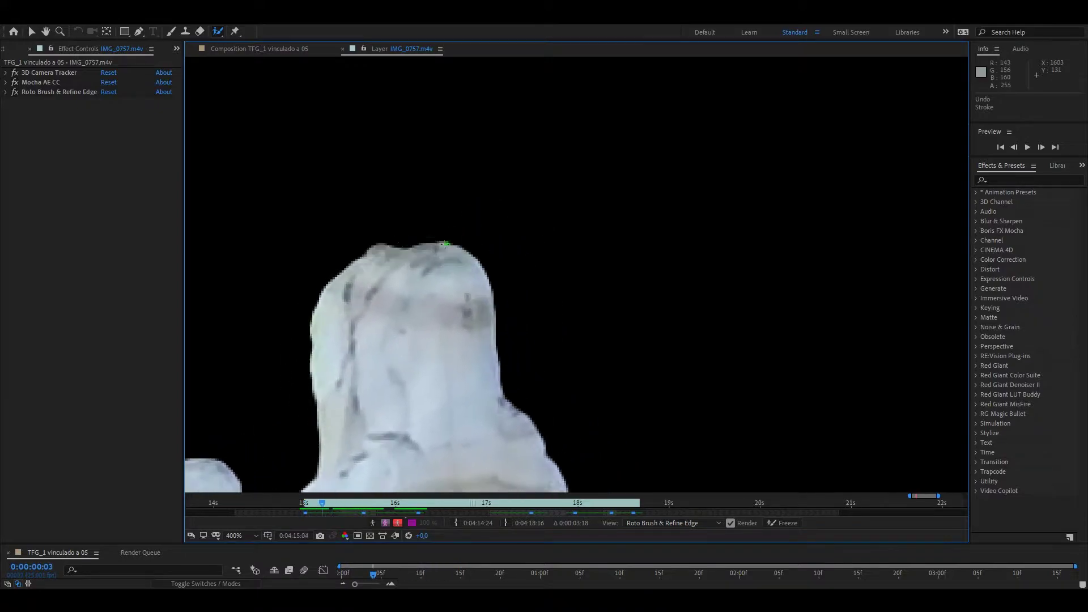
key("Page_Up")
key("Page_Up")
key("Page_Up")
key("Page_Down")
key("Page_Down")
key("Page_Down")
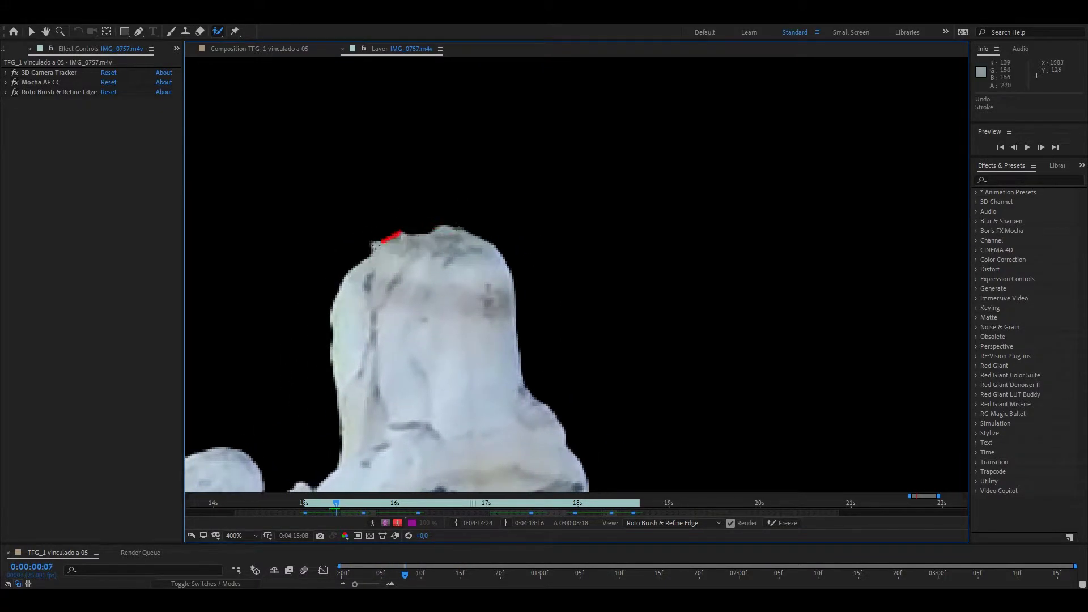
key("Page_Down")
key("Page_Down")
key("Page_Down")
key("Page_Down")
key("Page_Down")
key("Page_Down")
key("Page_Down")
scroll(388, 199, "down", 2)
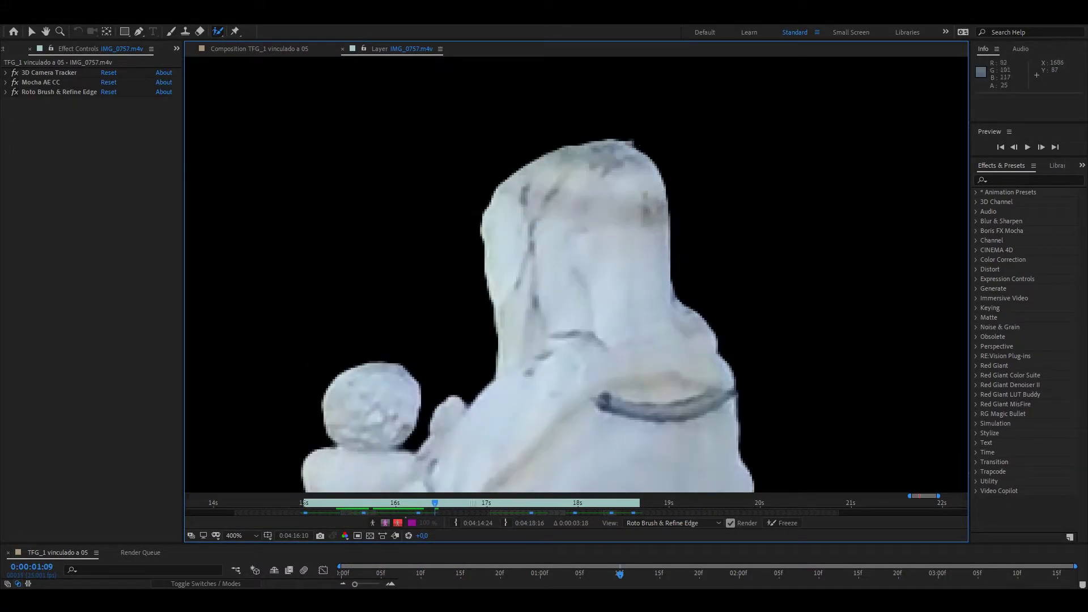
left_click_drag(373, 503, 808, 503)
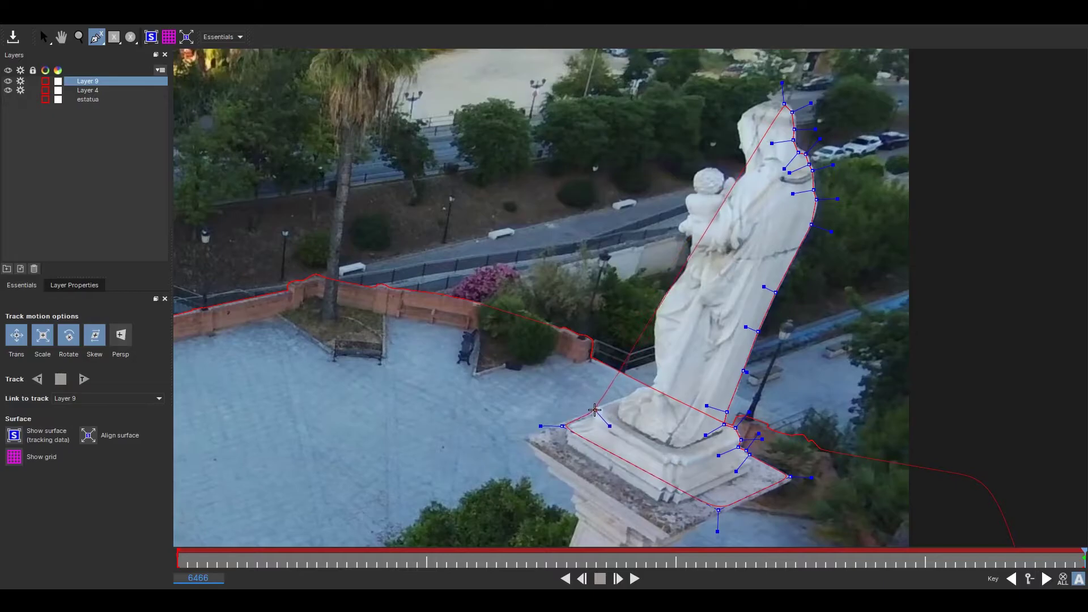
Step: Close Layer 9's X-spline around the statue and switch to the Select tool
scroll(665, 296, "up", 3)
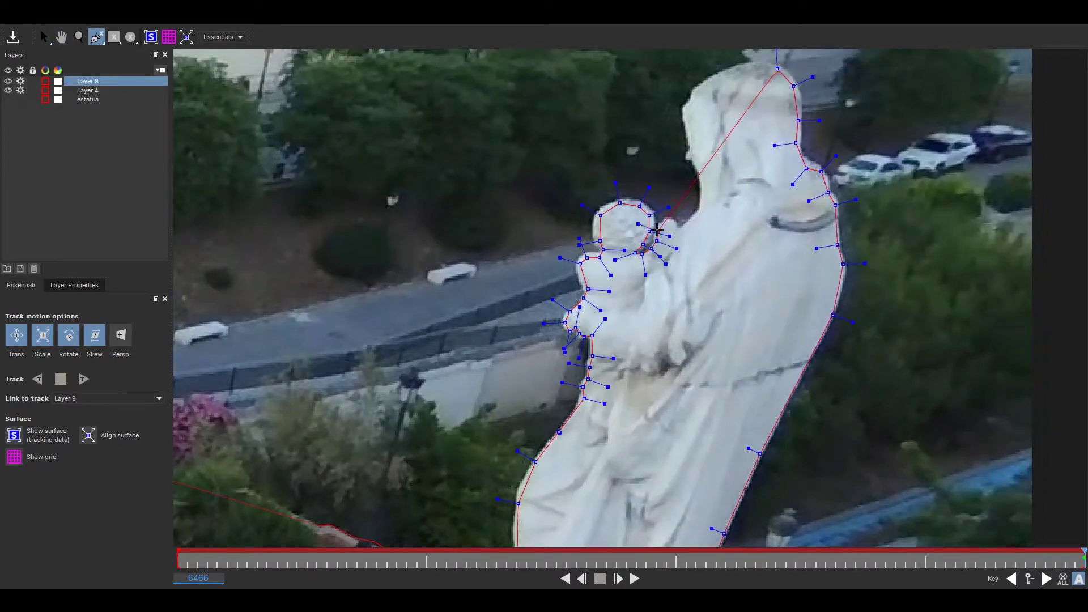
right_click(696, 85)
key("s")
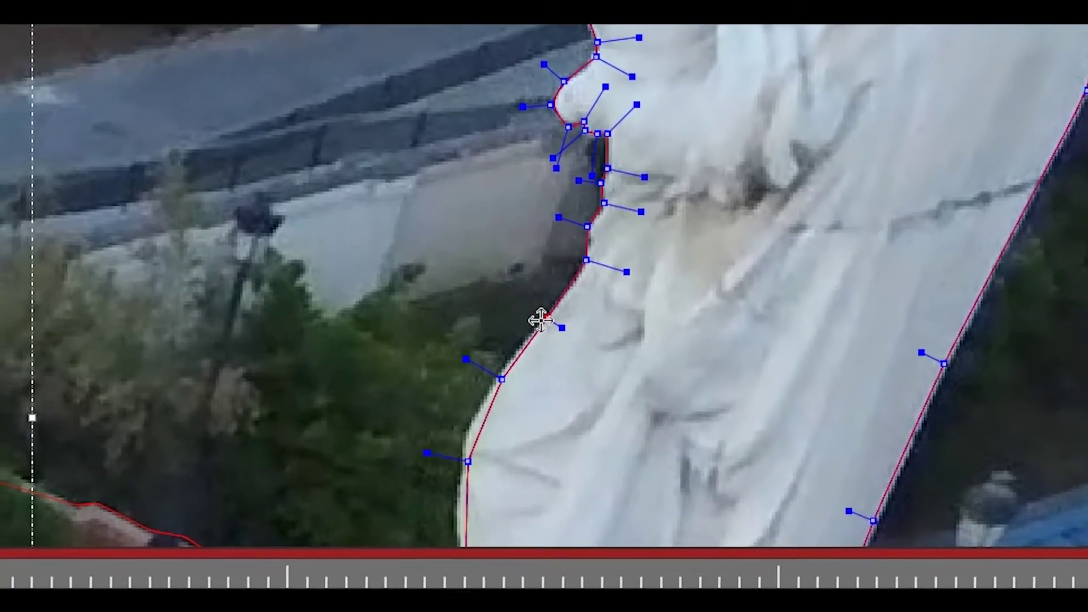
Step: Zoom in on the child and drag spline points to hug its edge
left_click(506, 354)
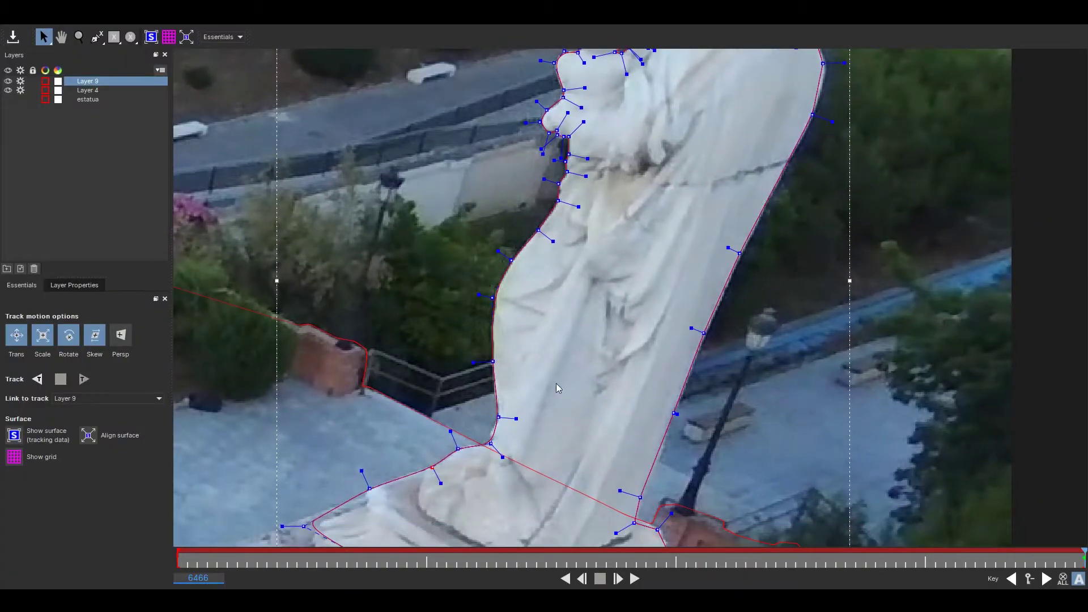
scroll(559, 389, "up", 3)
scroll(554, 265, "up", 3)
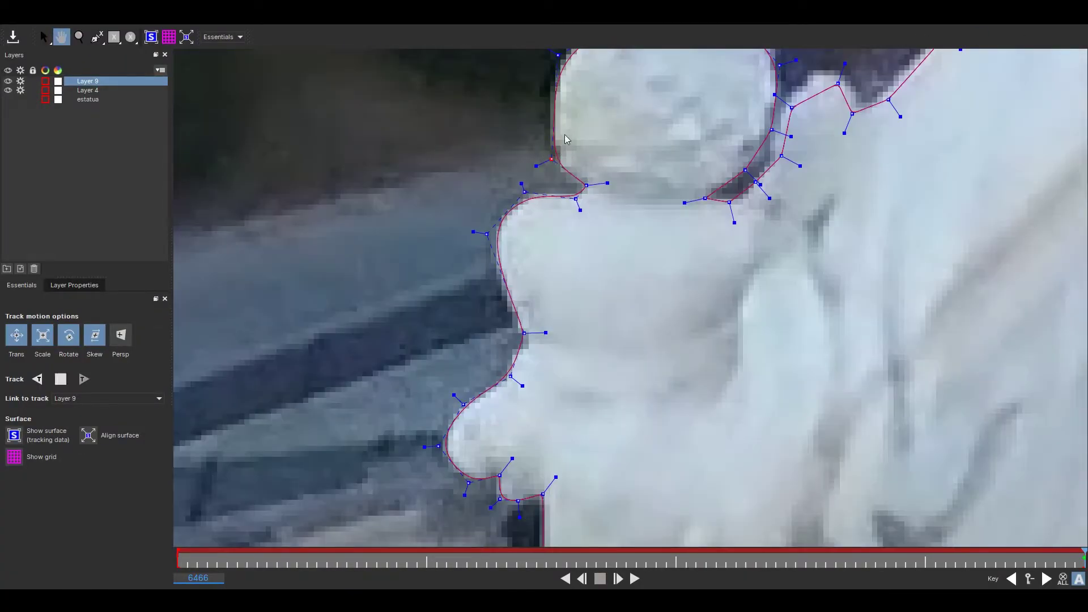
left_click_drag(565, 139, 475, 320)
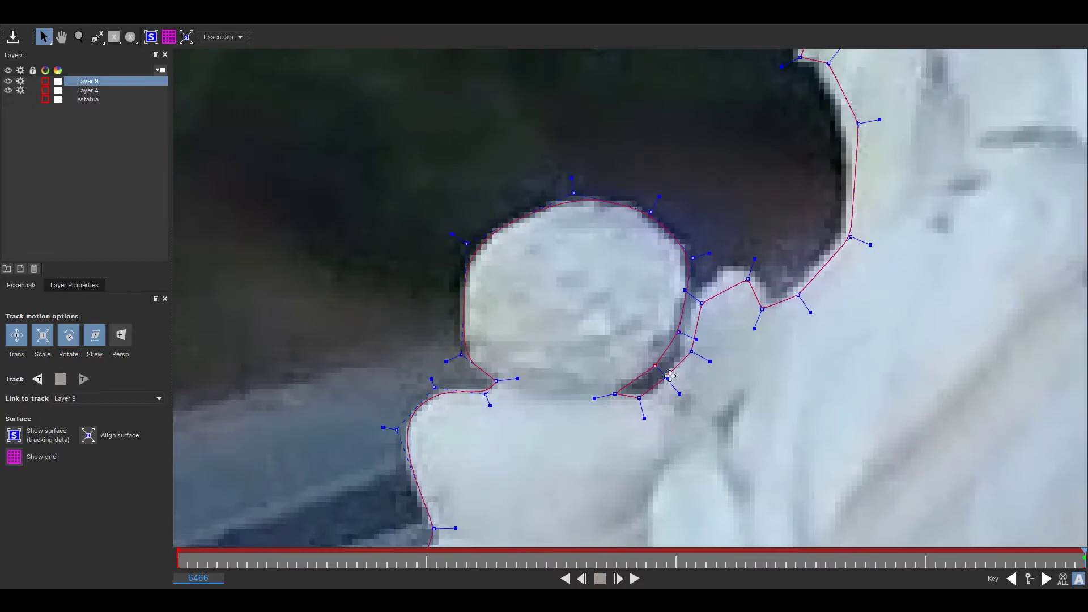
left_click_drag(727, 255, 744, 248)
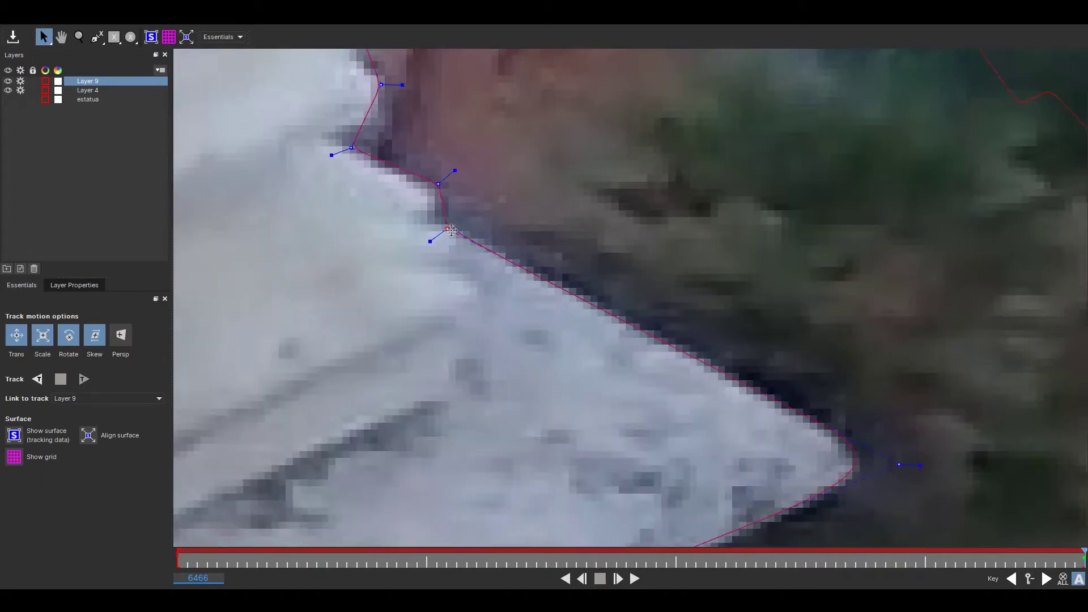
Step: Start tracking the statue outline backward from the current frame
key("x")
key("shift+z")
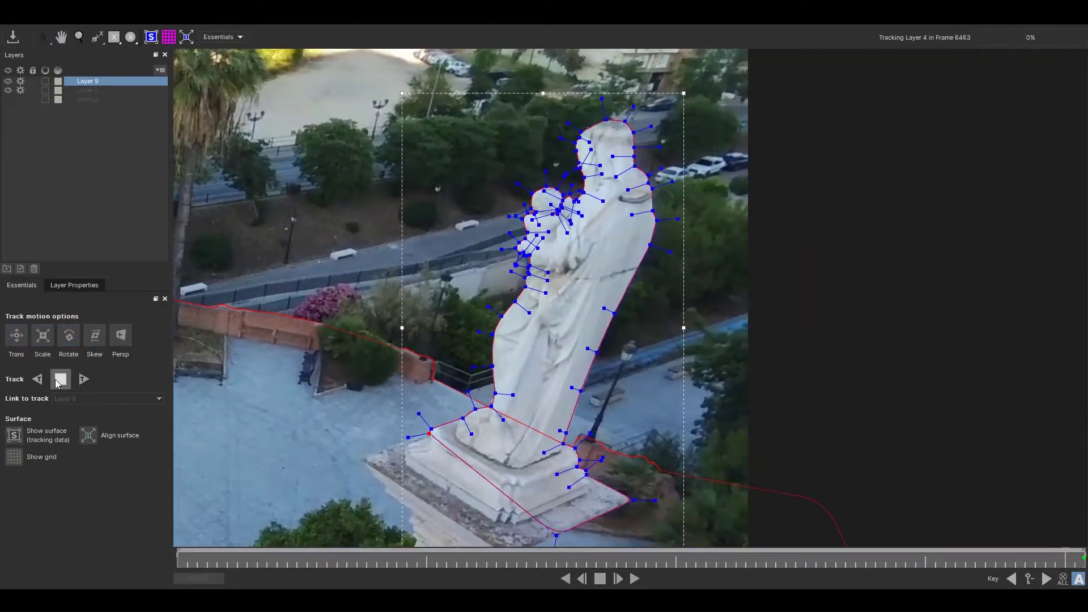
scroll(566, 187, "up", 3)
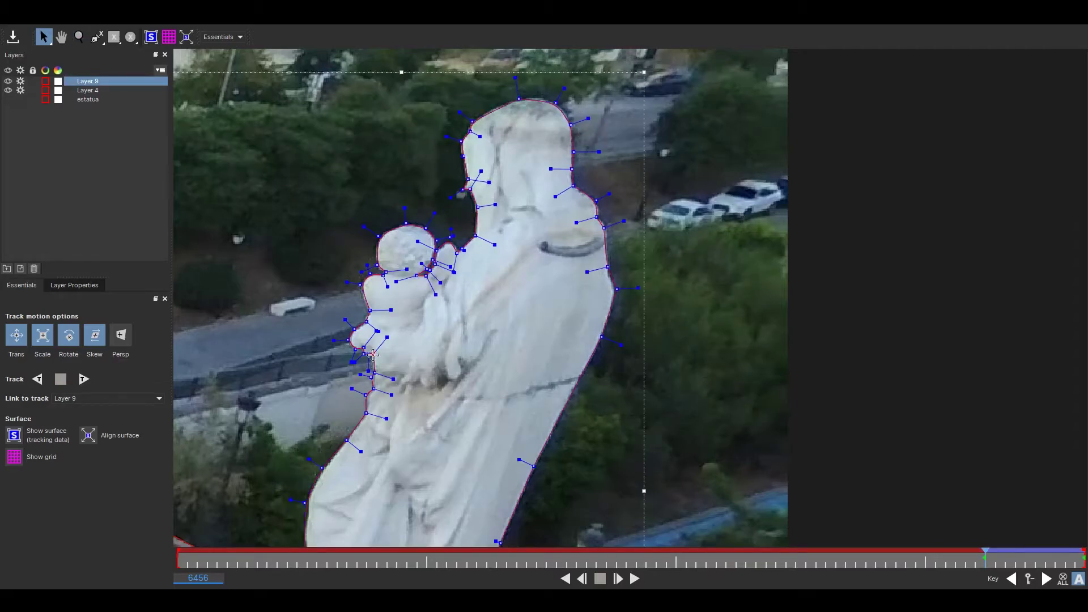
key("z")
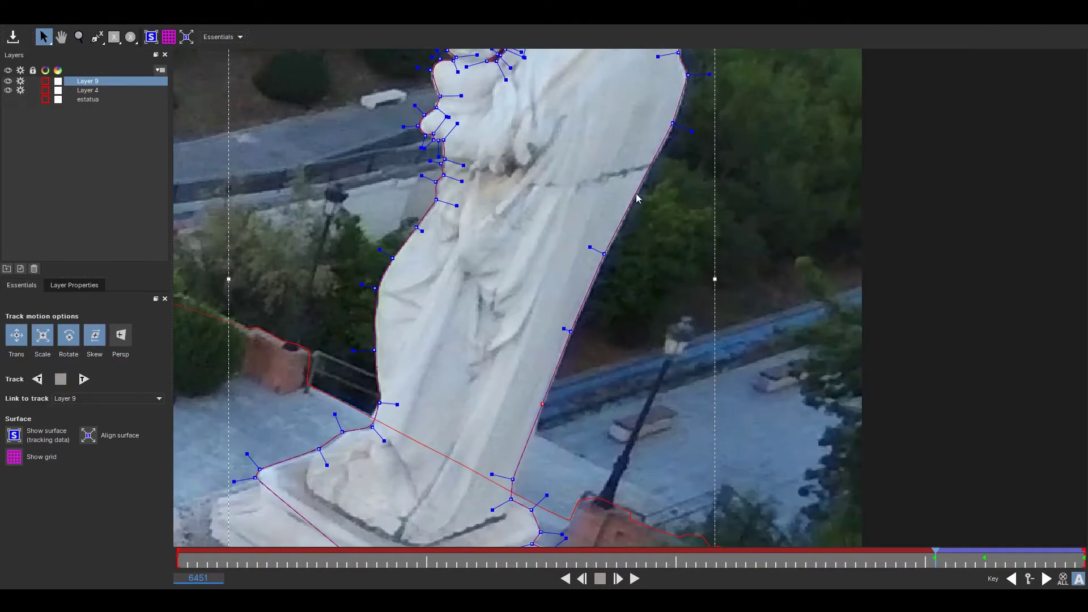
scroll(423, 327, "up", 2)
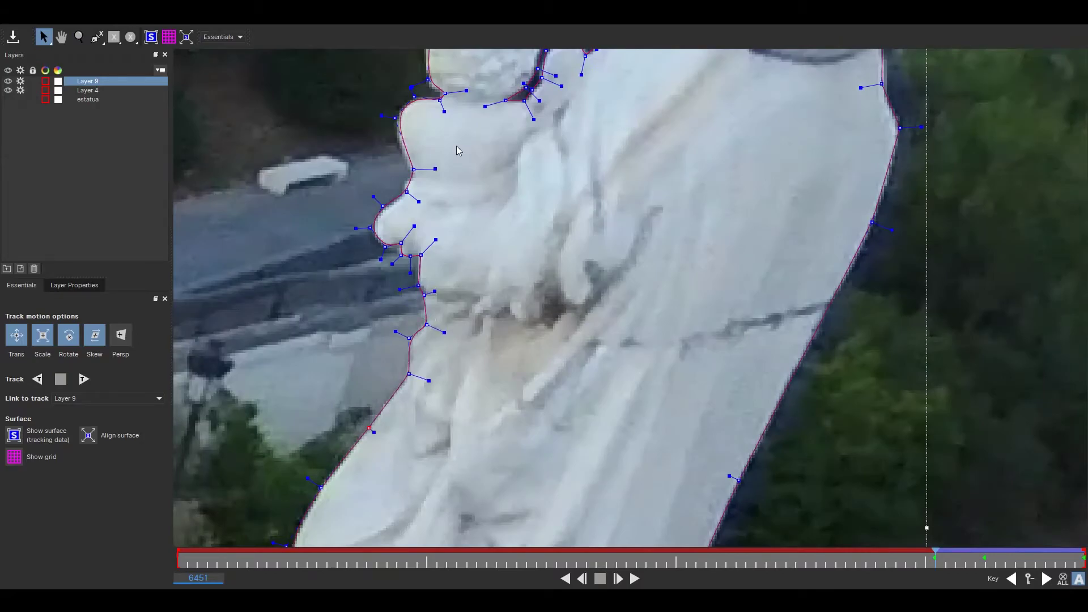
left_click(38, 379)
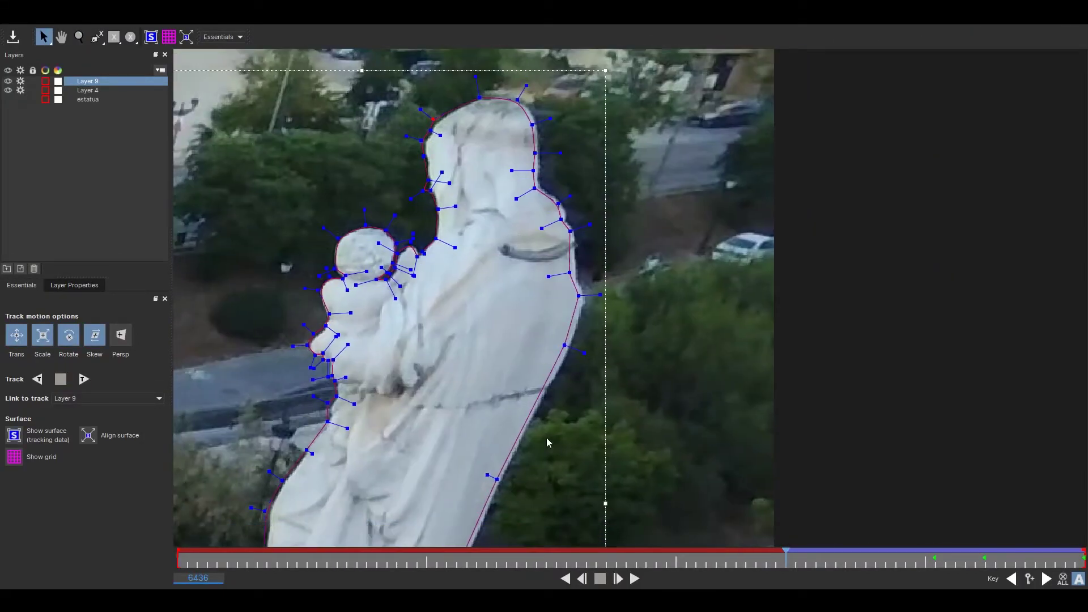
Step: Return to the Select tool and frame the statue's upper body, child and head
left_click_drag(547, 323, 537, 193)
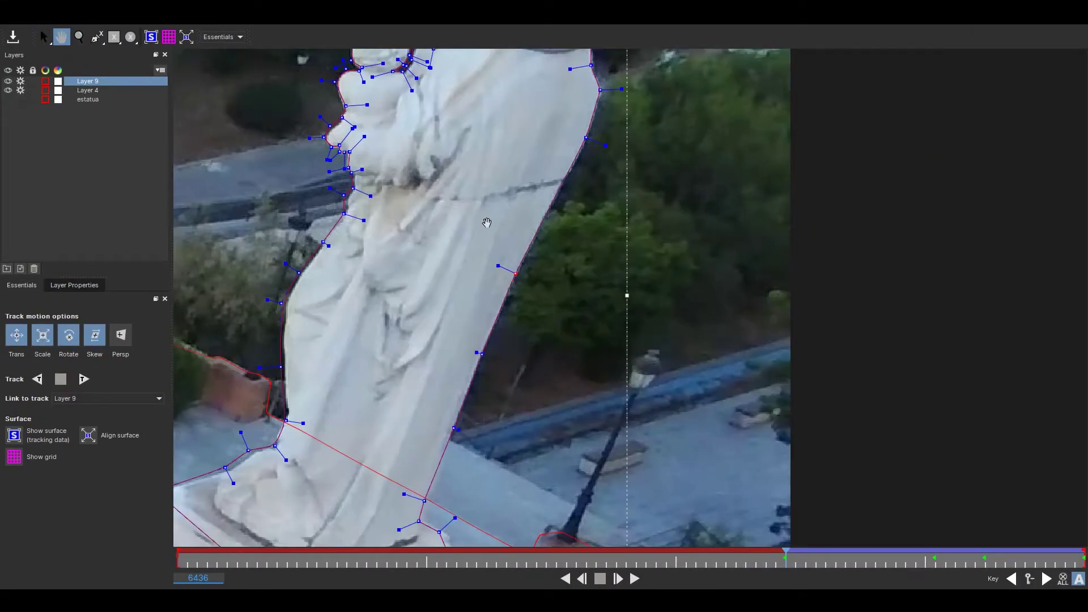
key("s")
scroll(437, 373, "up", 2)
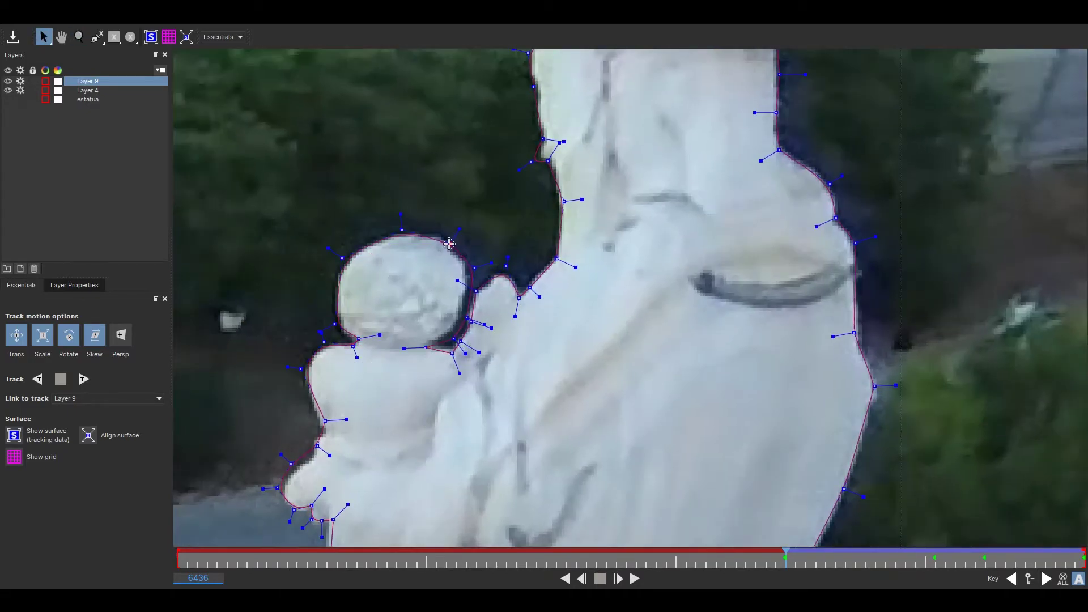
key("s")
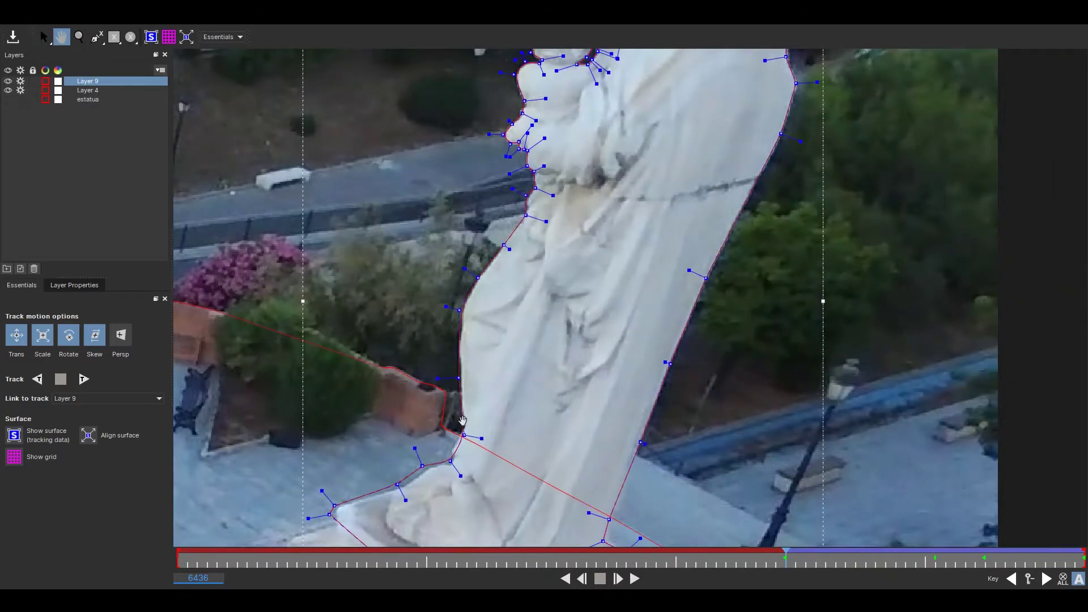
left_click_drag(462, 420, 545, 389)
key("z")
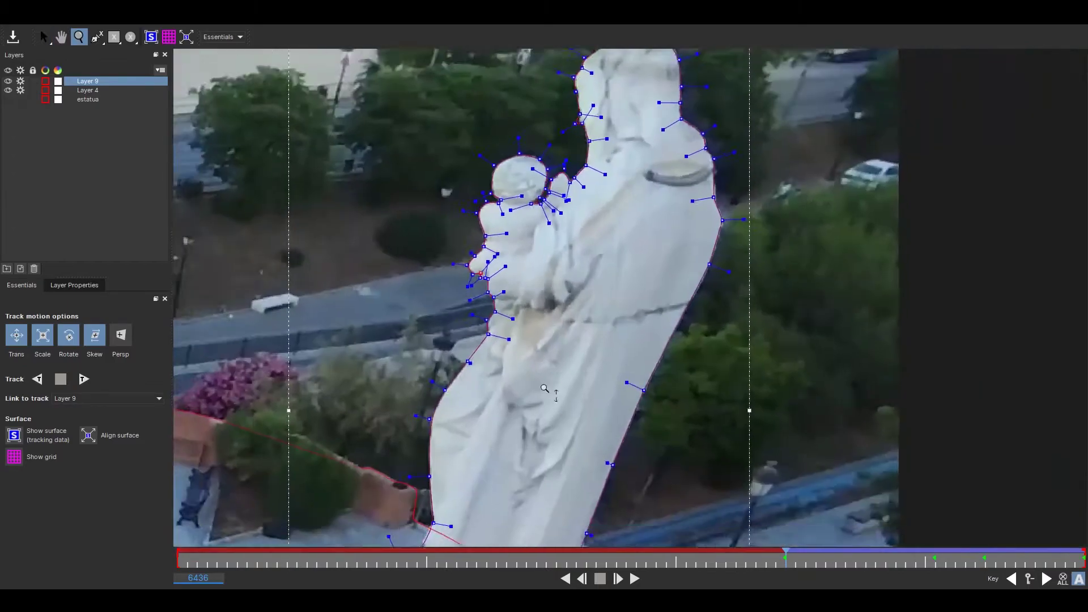
Step: Track Layer 9 backward to frame 6412 and zoom in to inspect the drape edge
left_click(37, 379)
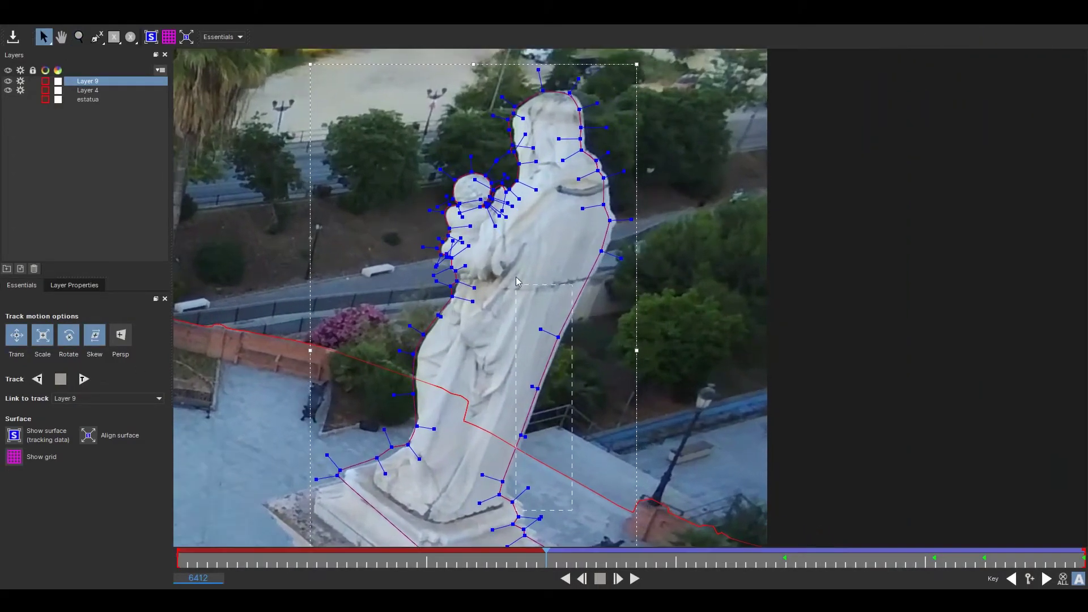
scroll(518, 281, "up", 2)
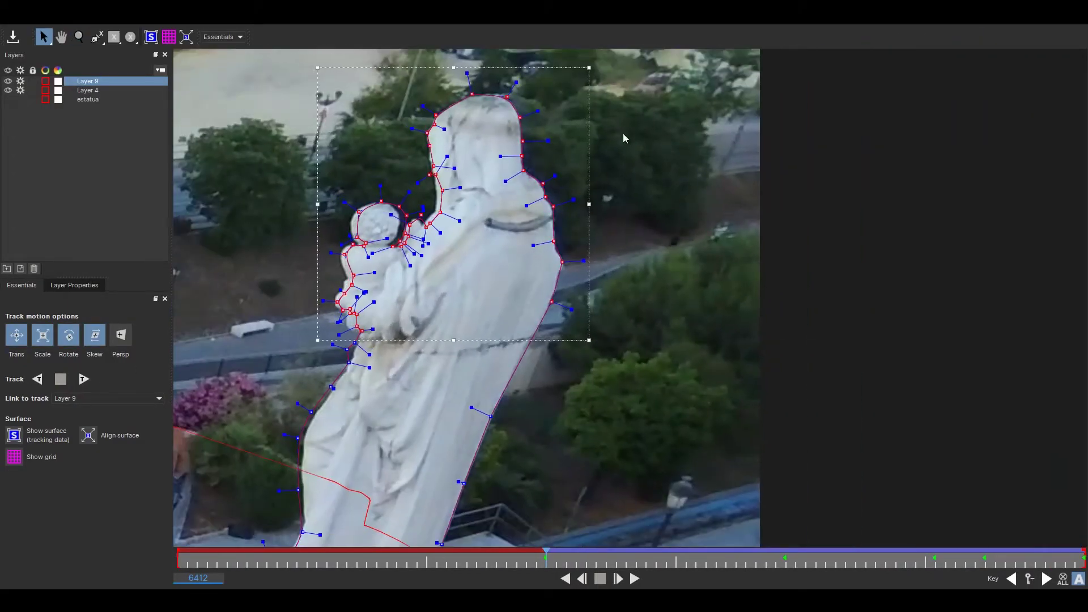
scroll(459, 195, "up", 2)
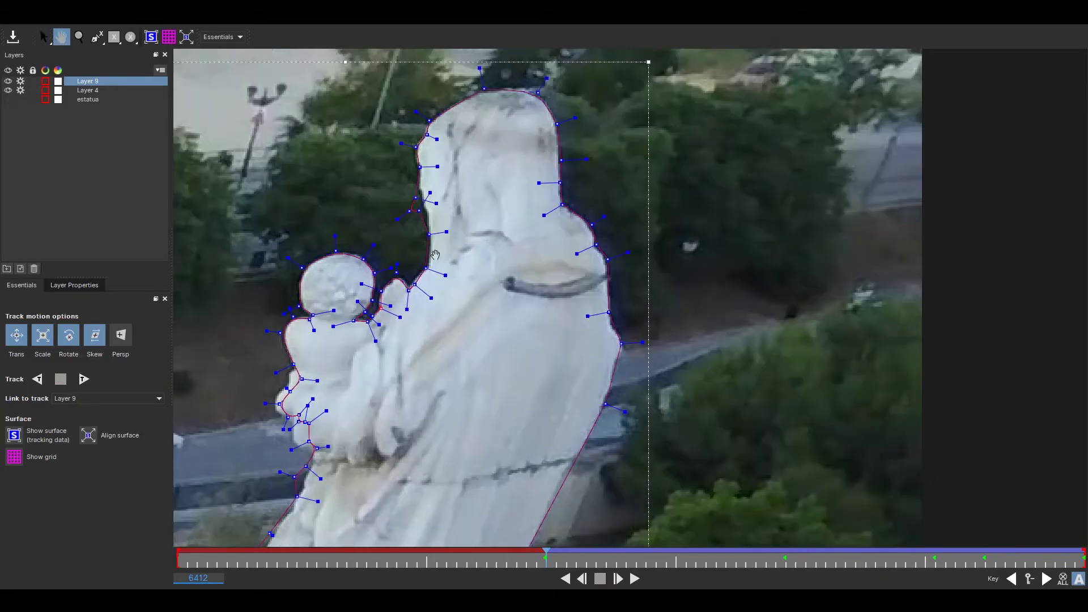
scroll(714, 287, "up", 3)
scroll(640, 117, "up", 2)
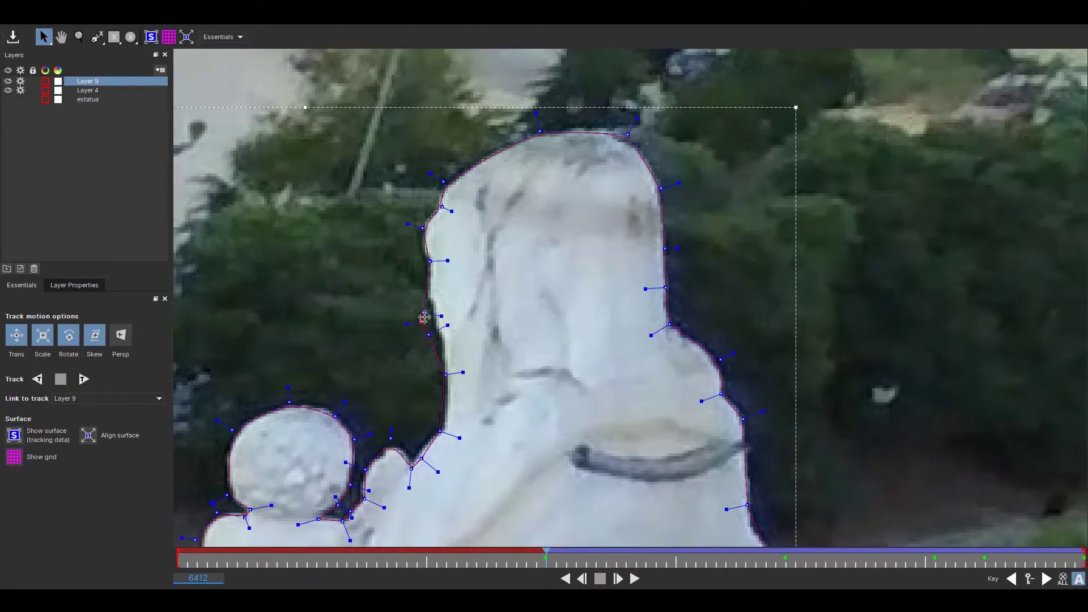
scroll(389, 193, "up", 2)
scroll(400, 198, "up", 1)
scroll(412, 202, "up", 1)
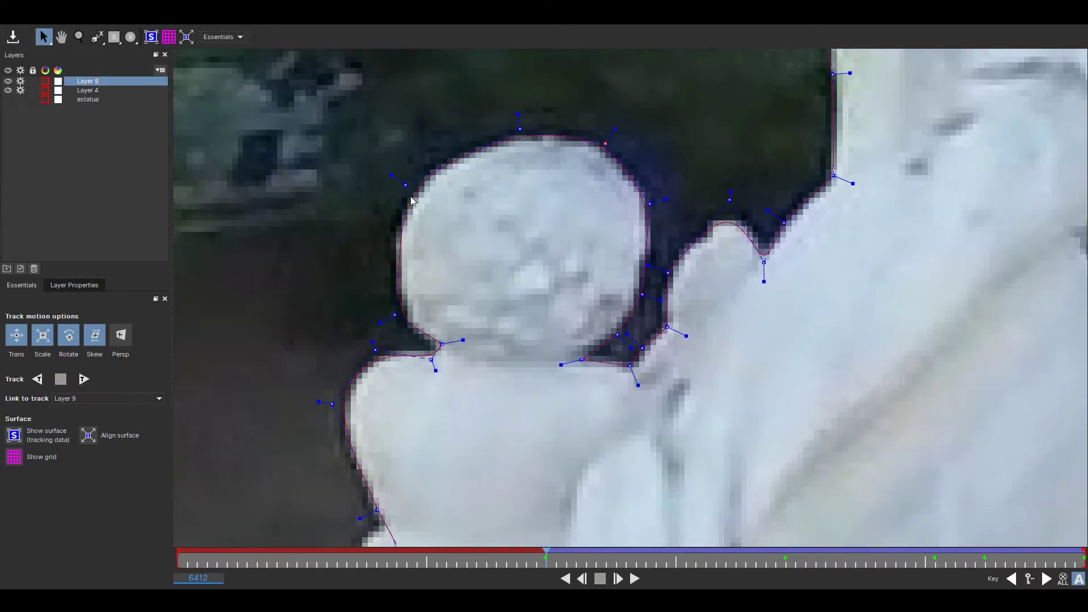
scroll(432, 360, "down", 5)
scroll(499, 256, "down", 3)
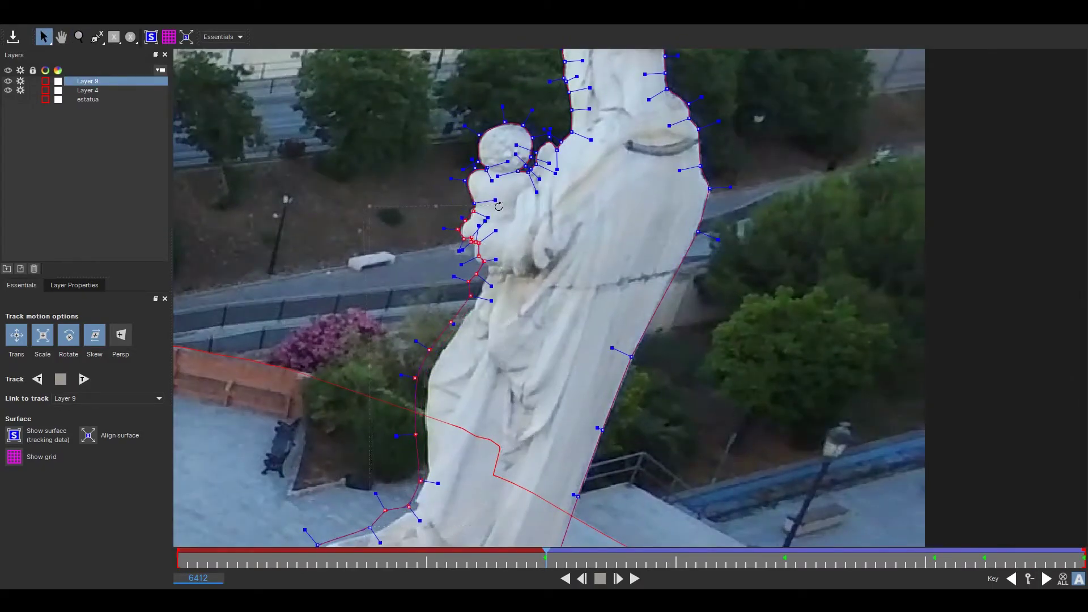
scroll(504, 275, "up", 2)
scroll(456, 230, "up", 3)
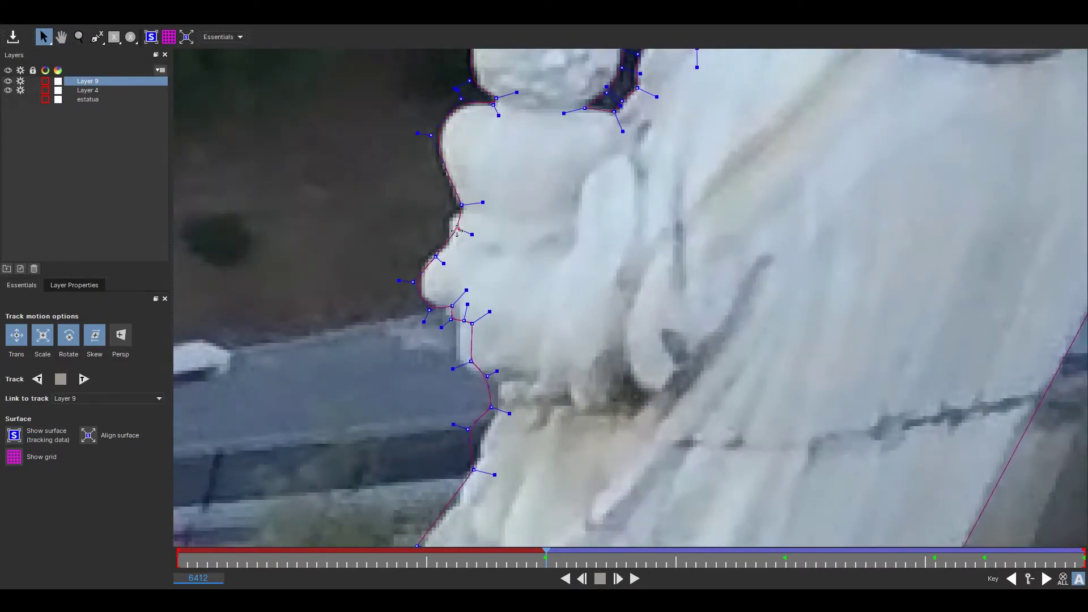
scroll(499, 417, "down", 3)
left_click_drag(499, 417, 503, 446)
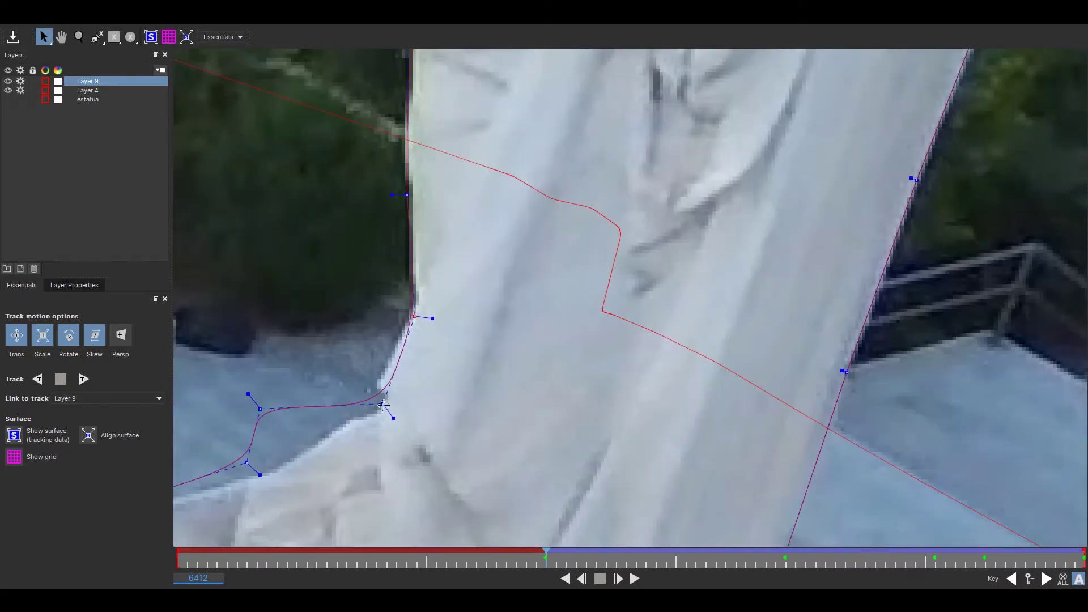
scroll(615, 335, "up", 3)
scroll(615, 335, "up", 1)
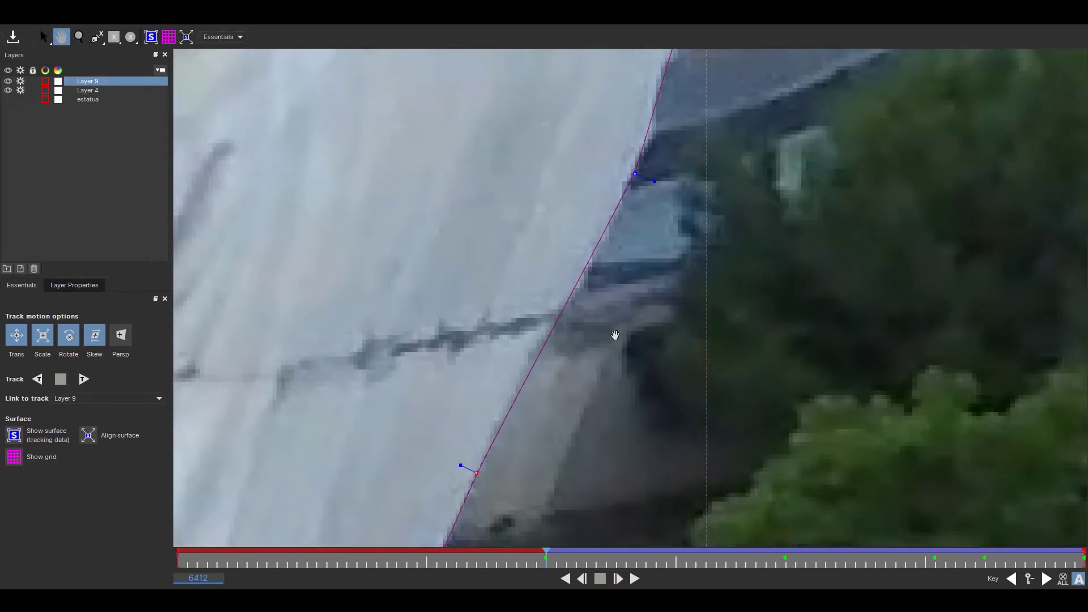
Step: Track the outline backward from frame 6412 to frame 6391
key("z")
scroll(612, 214, "down", 5)
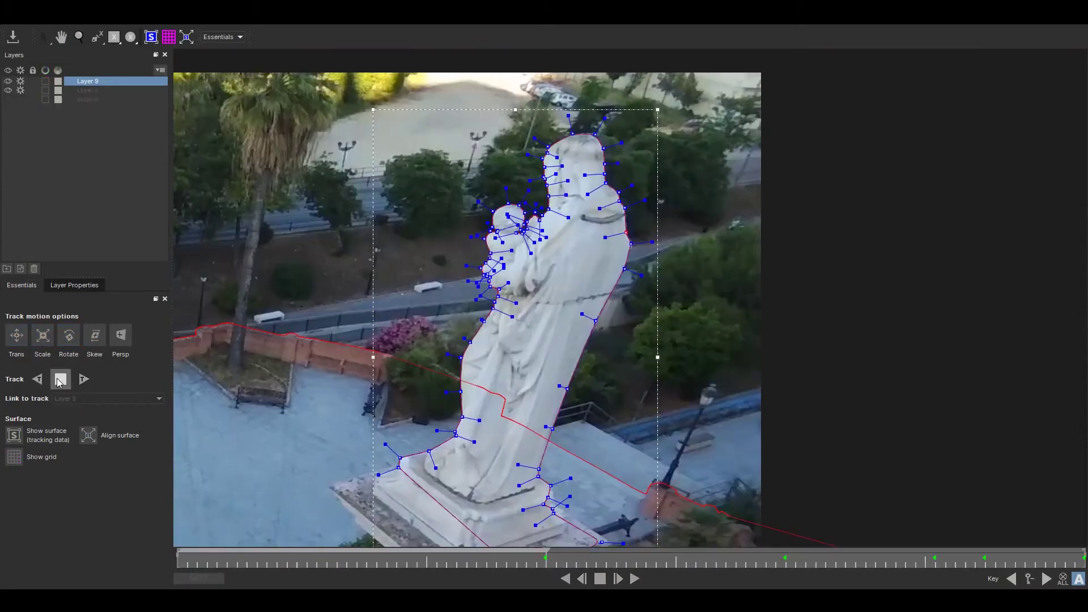
scroll(448, 175, "up", 3)
scroll(447, 175, "up", 2)
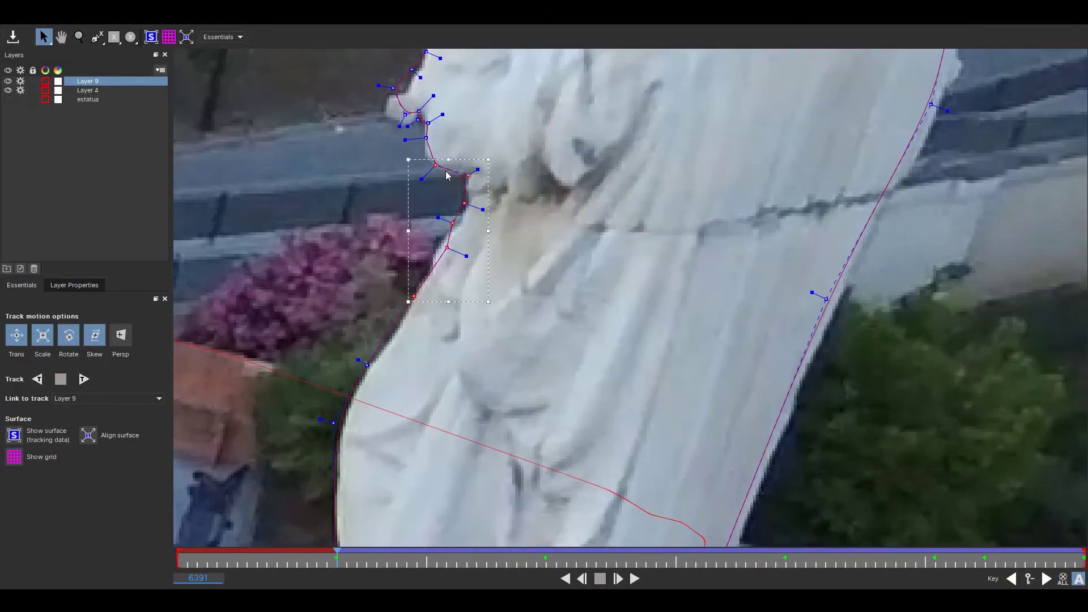
scroll(409, 331, "up", 2)
scroll(498, 287, "up", 2)
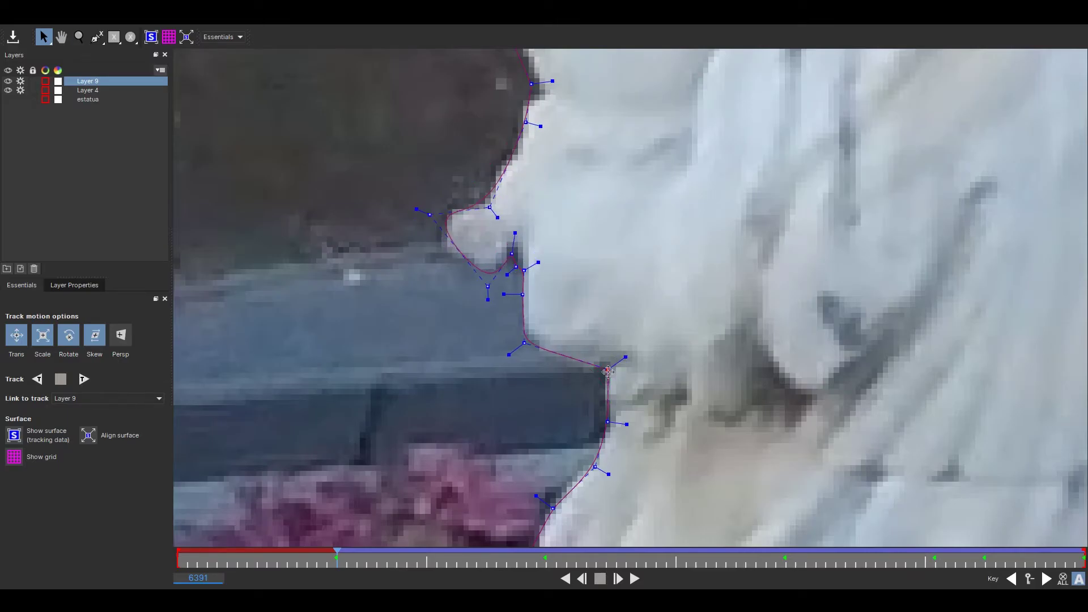
Step: Zoom and pan onto the child's round head to check the spline fit
left_click_drag(543, 93, 529, 321)
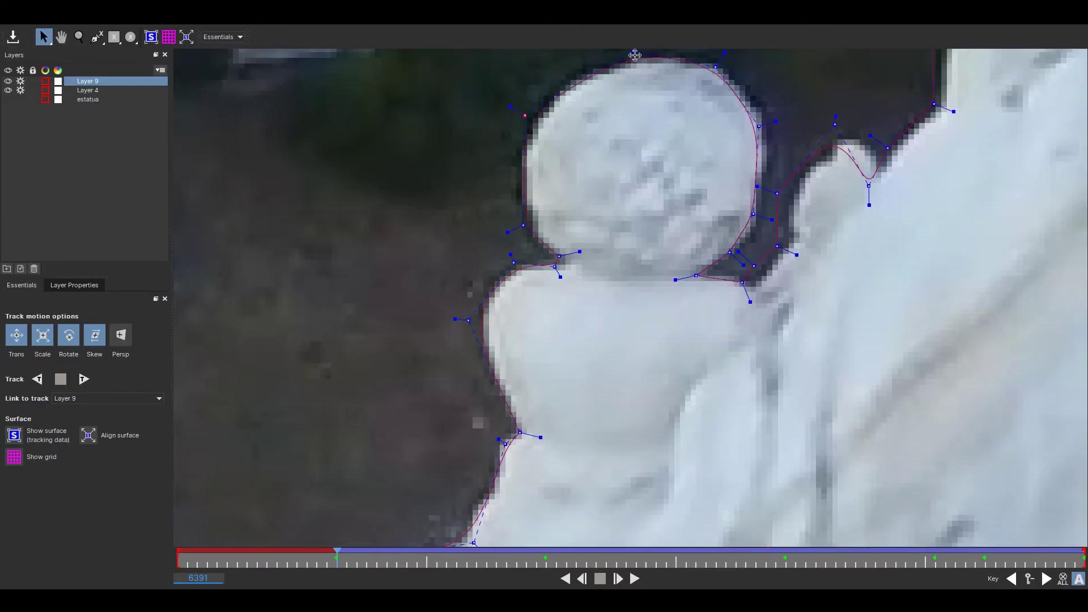
left_click_drag(485, 430, 617, 373)
scroll(652, 376, "down", 3)
scroll(652, 376, "down", 3)
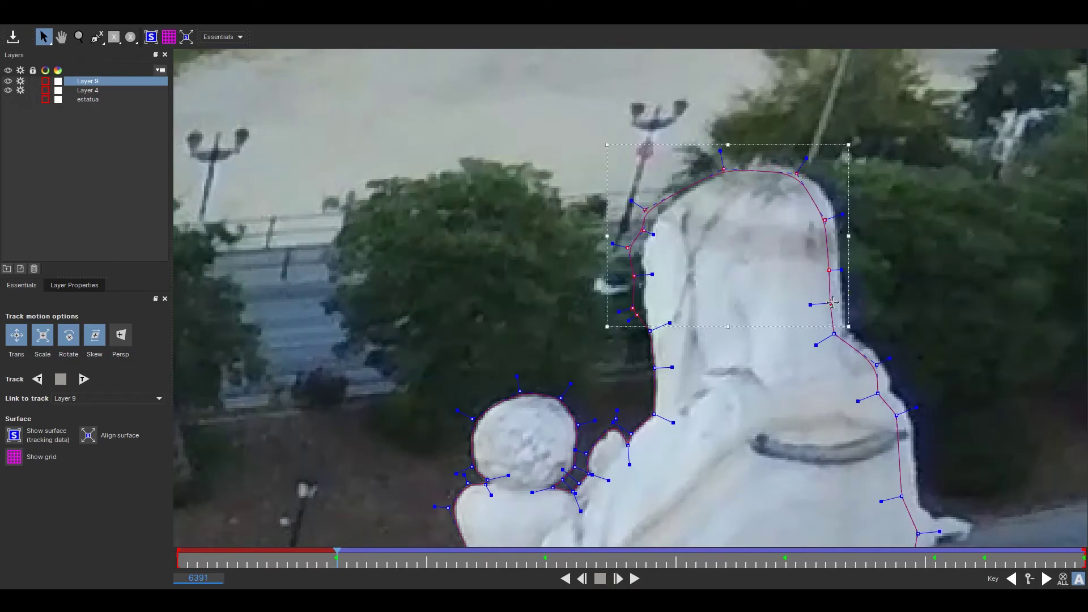
key("x")
scroll(651, 189, "up", 5)
scroll(430, 306, "up", 2)
scroll(790, 342, "down", 2)
scroll(588, 204, "up", 2)
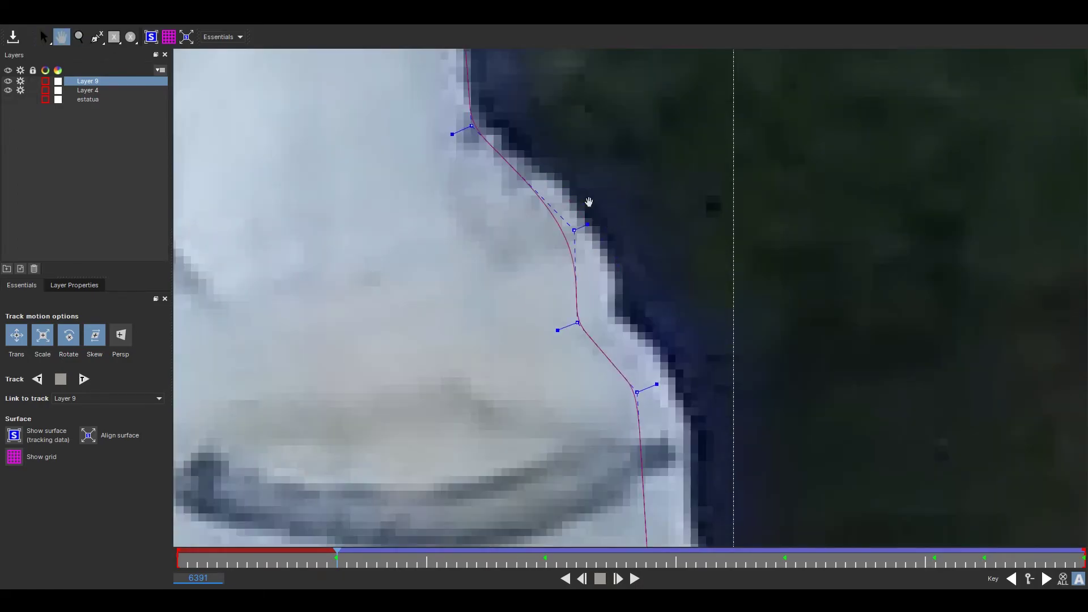
key("z")
scroll(665, 471, "down", 3)
scroll(664, 471, "up", 2)
scroll(665, 471, "down", 4)
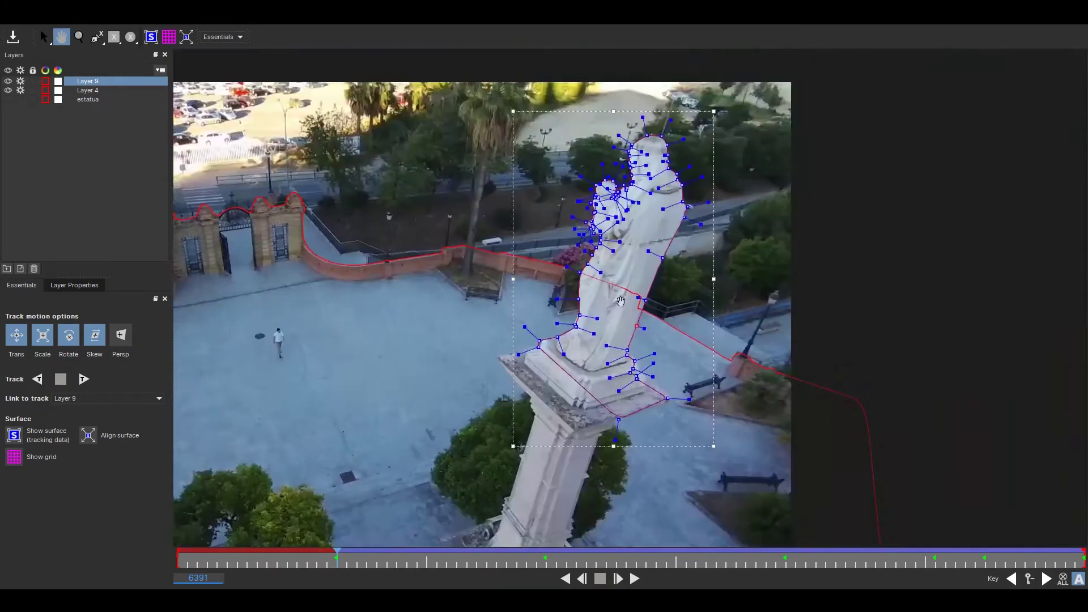
scroll(623, 284, "up", 4)
Step: Switch back to the Select tool for editing Layer 9's spline points
key("x")
scroll(475, 362, "down", 2)
scroll(475, 363, "down", 3)
left_click(43, 37)
scroll(410, 270, "up", 2)
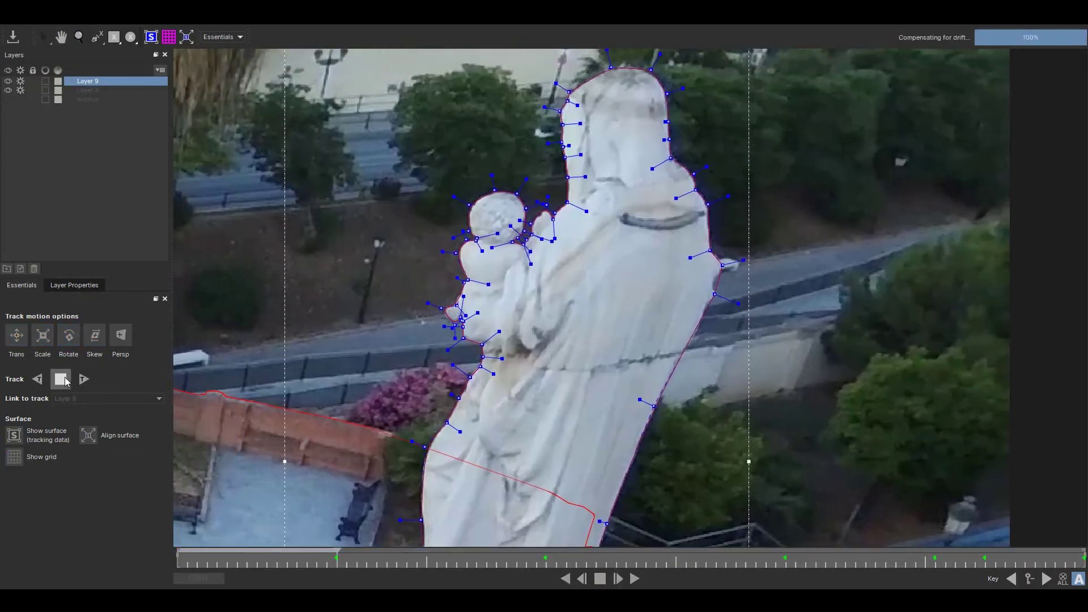
scroll(482, 256, "up", 2)
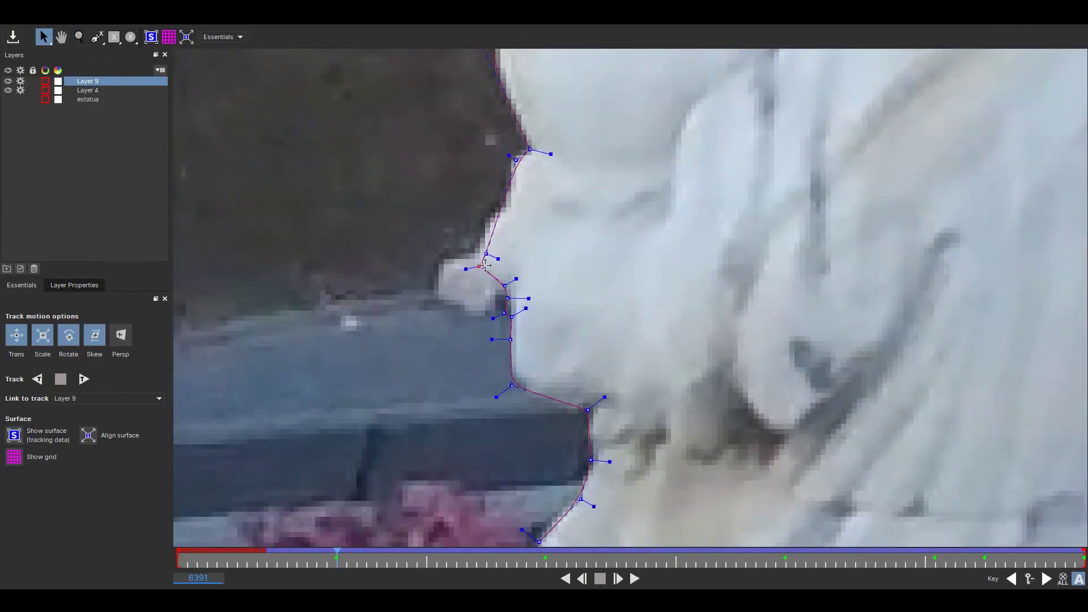
scroll(482, 255, "down", 3)
Step: Track Layer 9 back to frame 6375, inspect the spline, then go to the composition's first frame
left_click(37, 379)
left_click(70, 383)
scroll(380, 324, "up", 2)
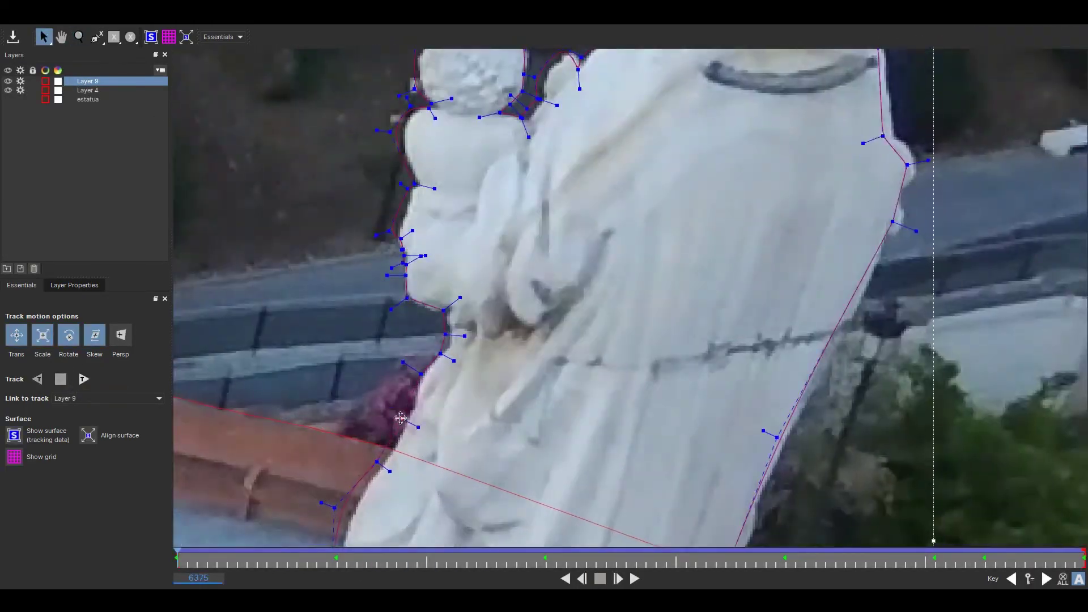
scroll(380, 324, "up", 2)
scroll(380, 323, "up", 2)
scroll(368, 214, "down", 3)
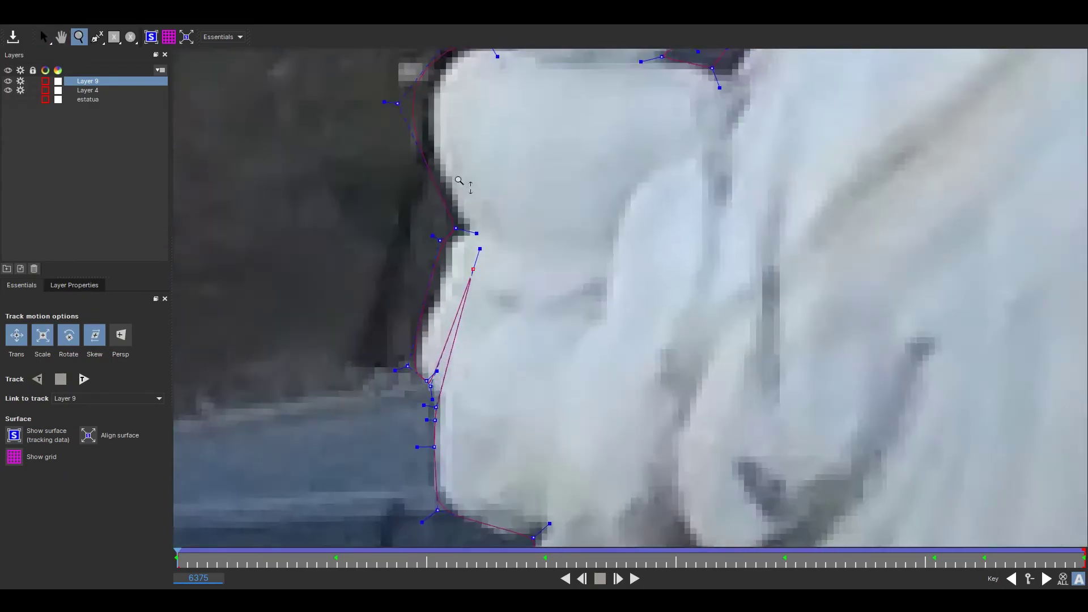
scroll(693, 187, "up", 1)
scroll(694, 187, "up", 1)
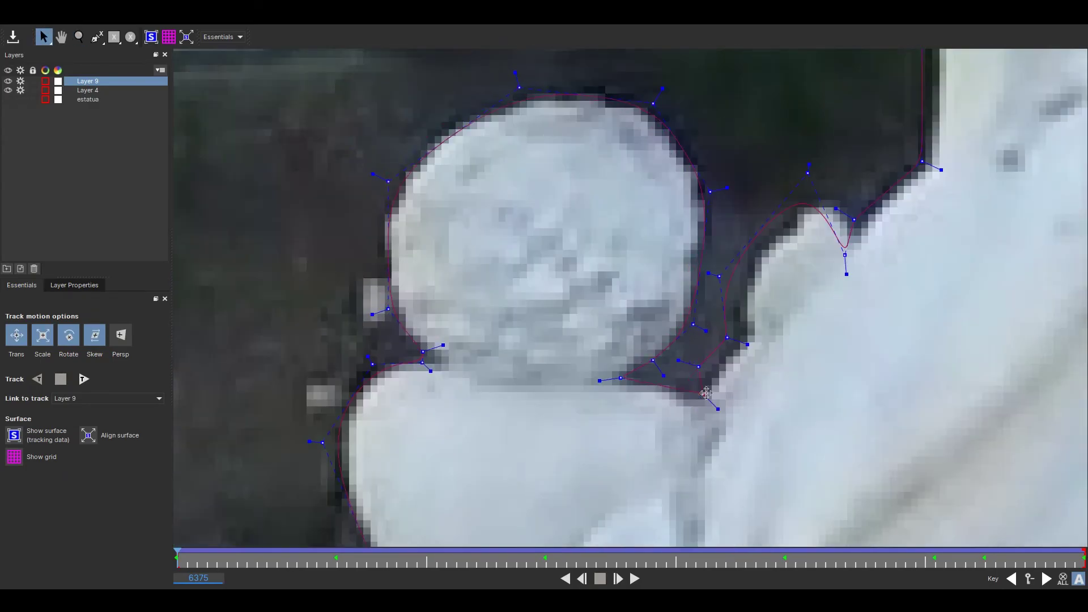
scroll(706, 393, "down", 2)
scroll(580, 250, "up", 2)
scroll(580, 250, "down", 1)
scroll(698, 244, "up", 2)
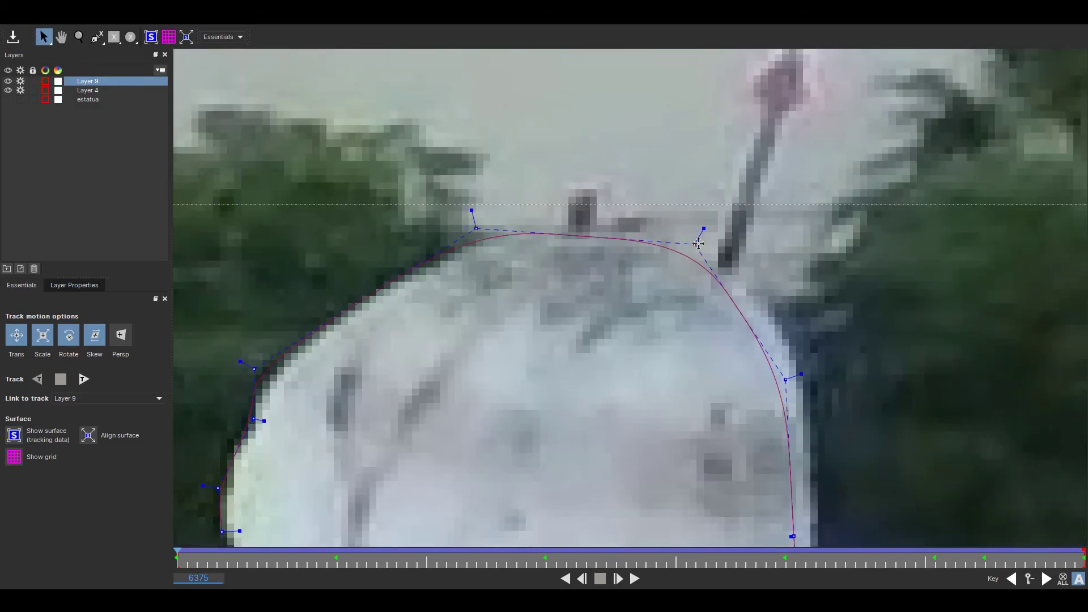
scroll(632, 432, "up", 2)
scroll(570, 440, "down", 1)
scroll(484, 417, "down", 3)
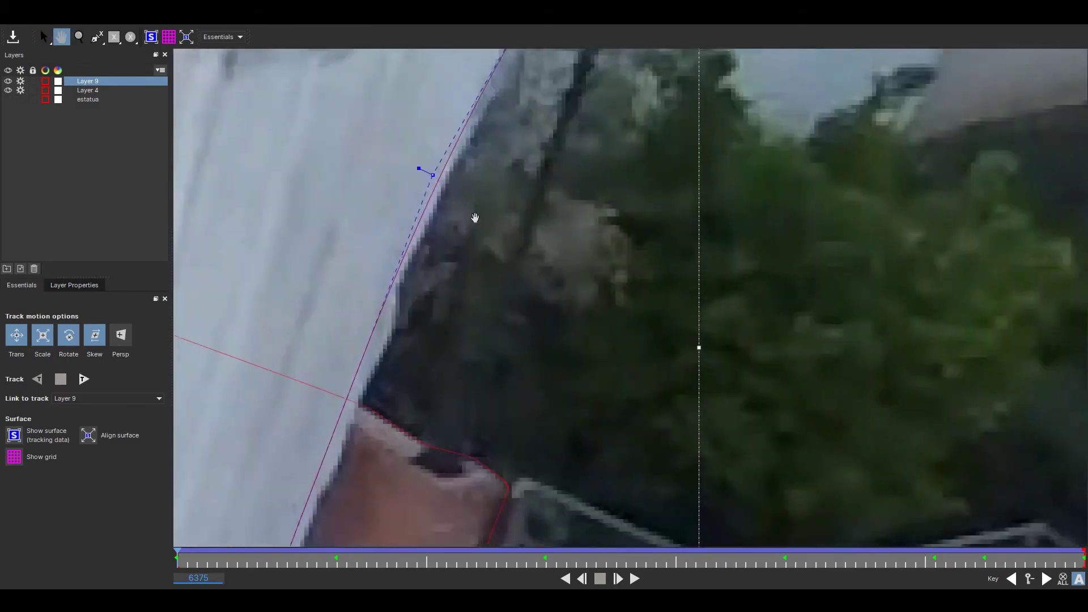
scroll(470, 369, "up", 3)
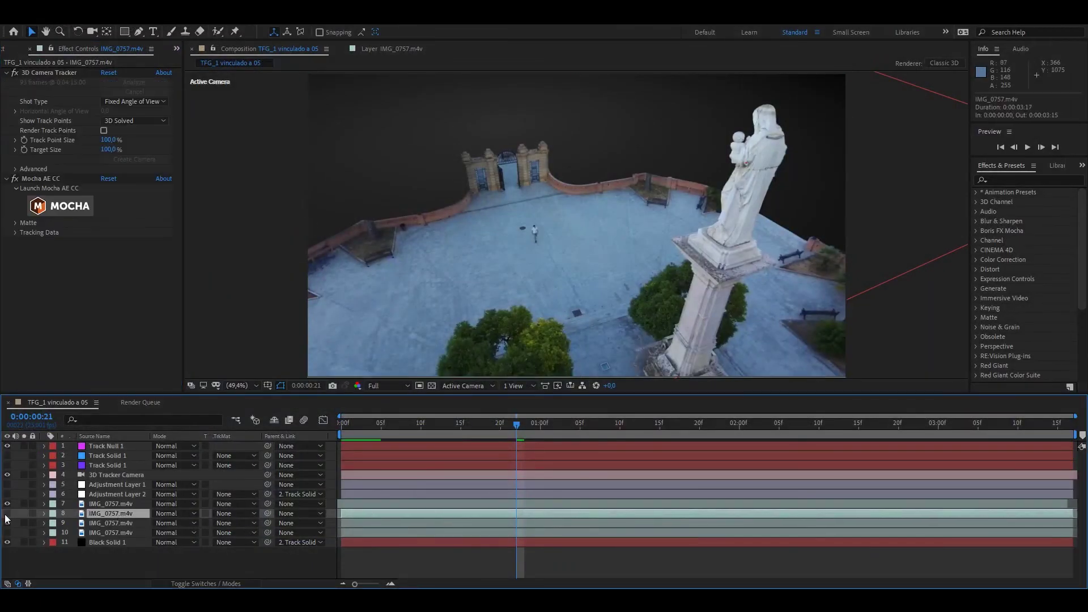
key("Home")
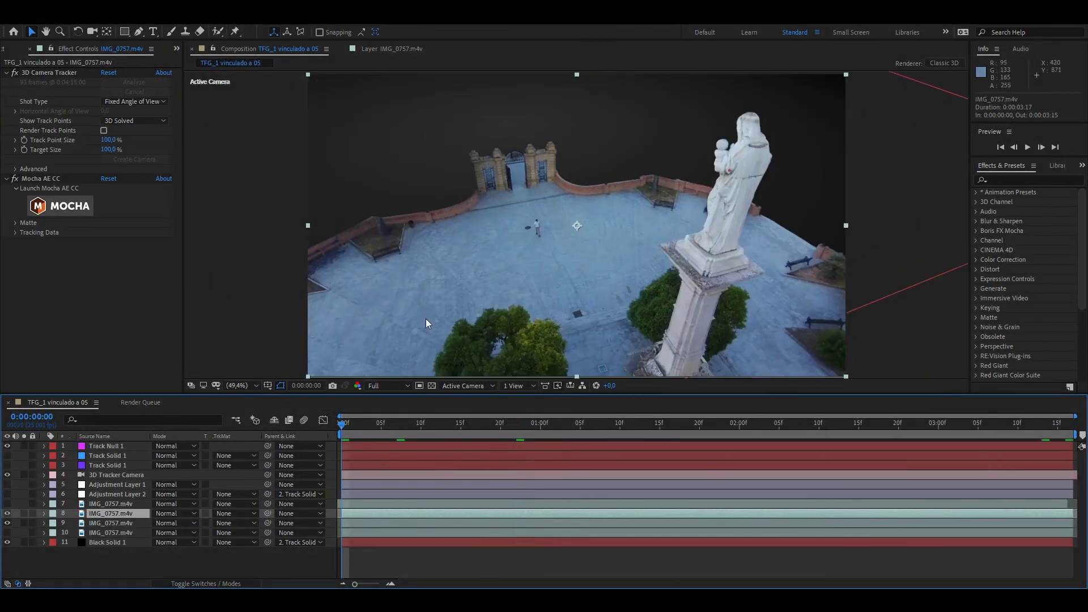